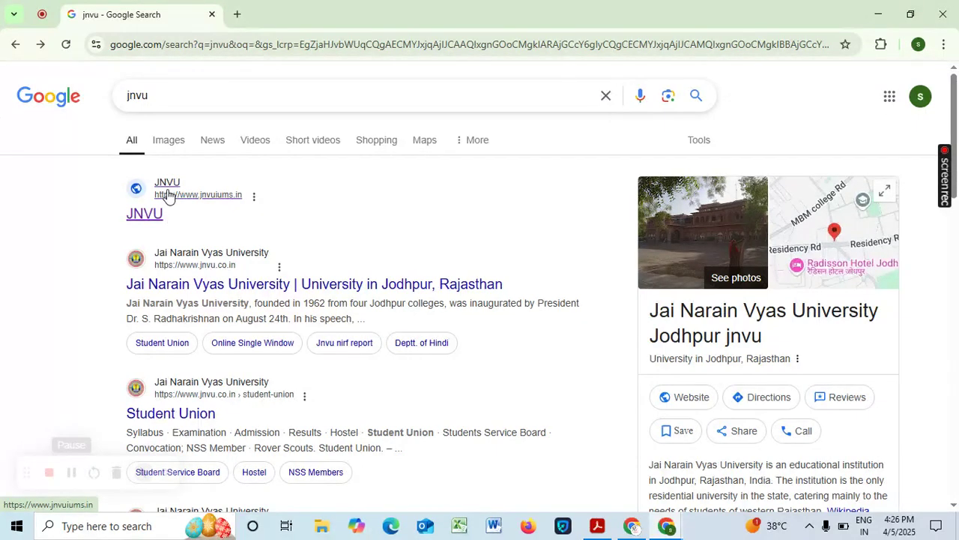
- Open the JNVU university portal from the search results and go to its EXAM FORM 2024-2025 section
left_click(168, 196)
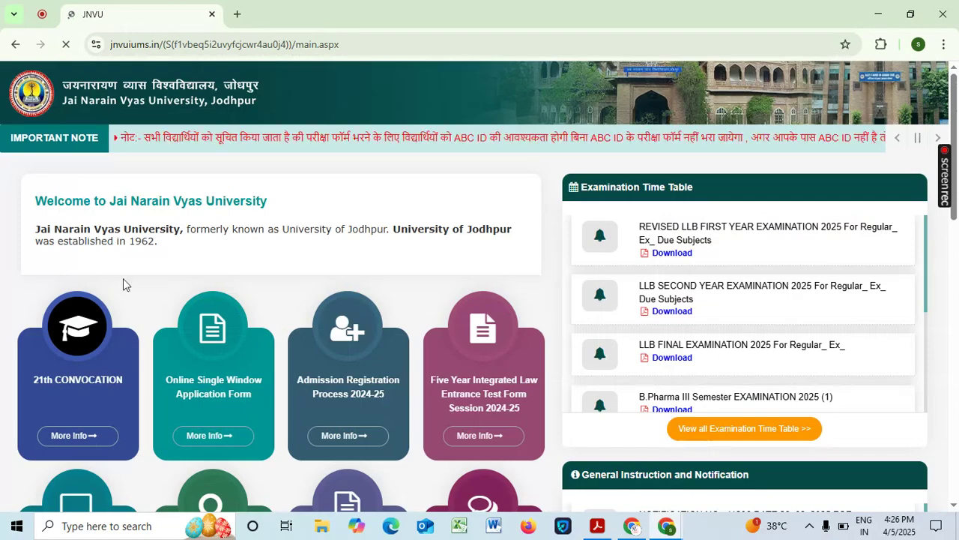
scroll(124, 282, "down", 3)
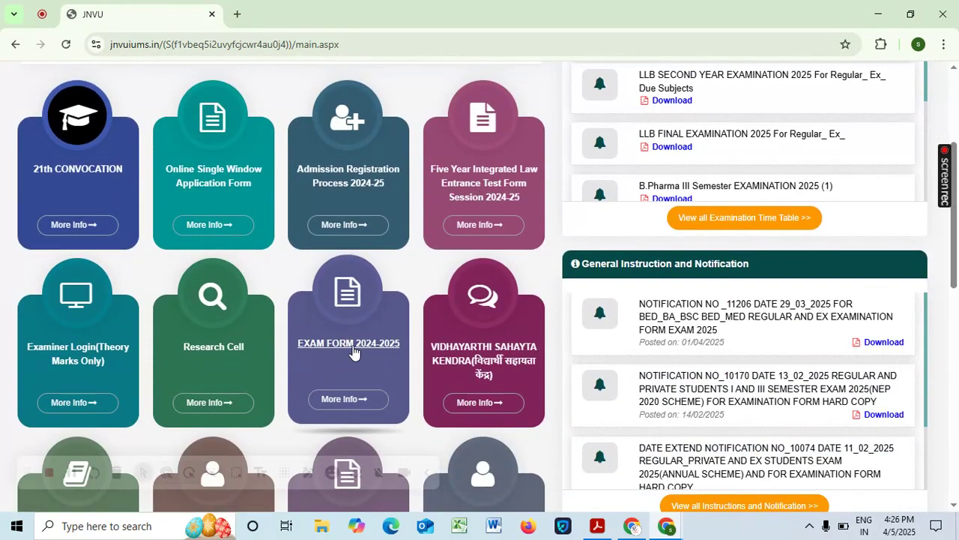
left_click(339, 400)
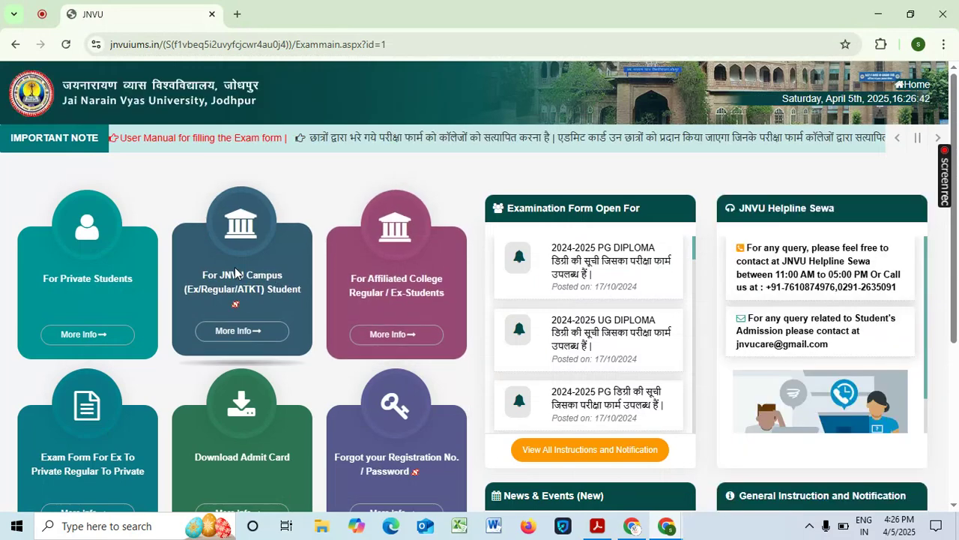
- Open the Regular Examination Form login for affiliated college regular and ex-students
scroll(39, 205, "down", 2)
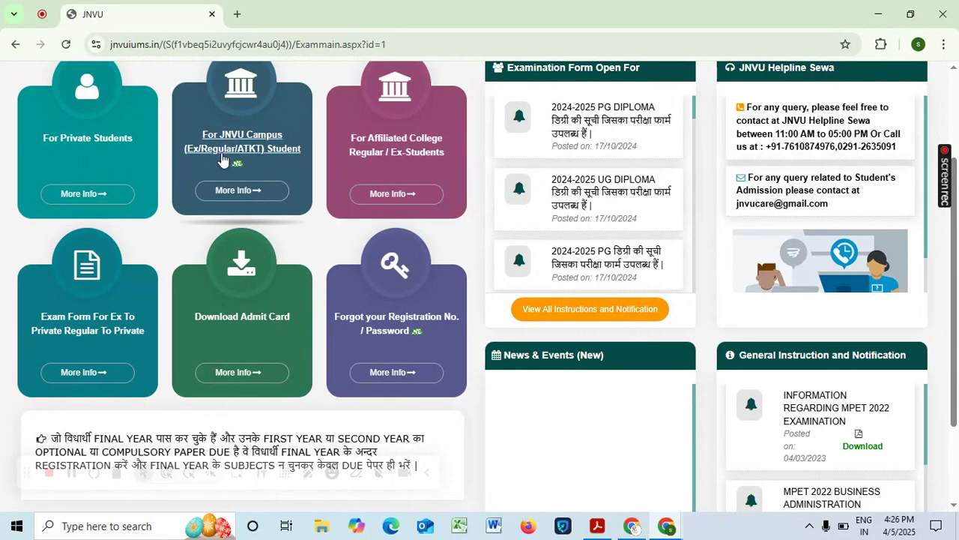
left_click(394, 191)
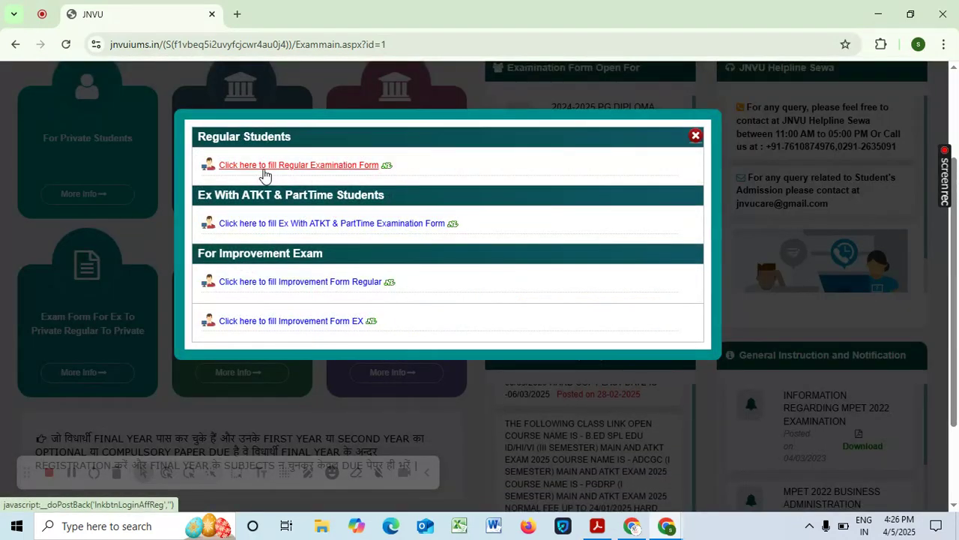
left_click(269, 168)
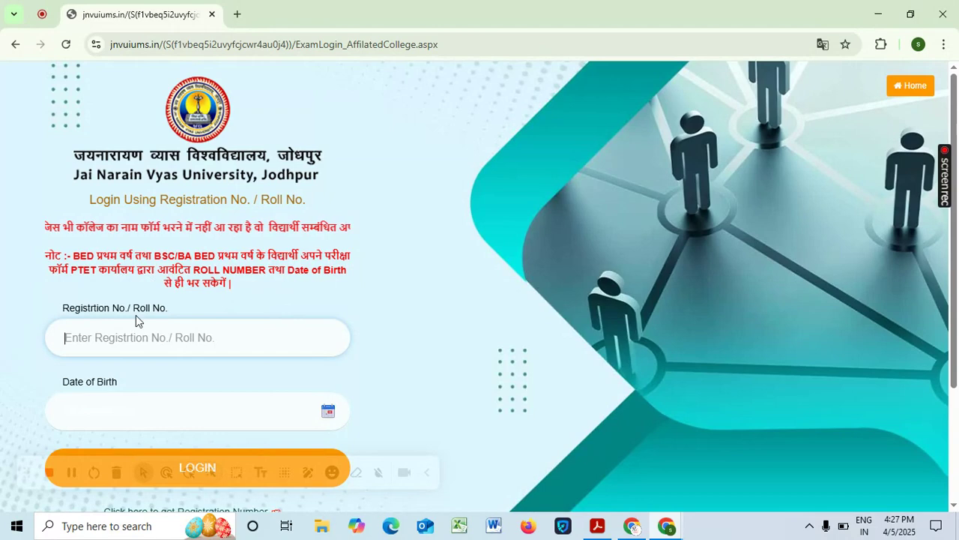
- Log in to the exam form with the student's registration or roll number and date of birth
left_click(124, 337)
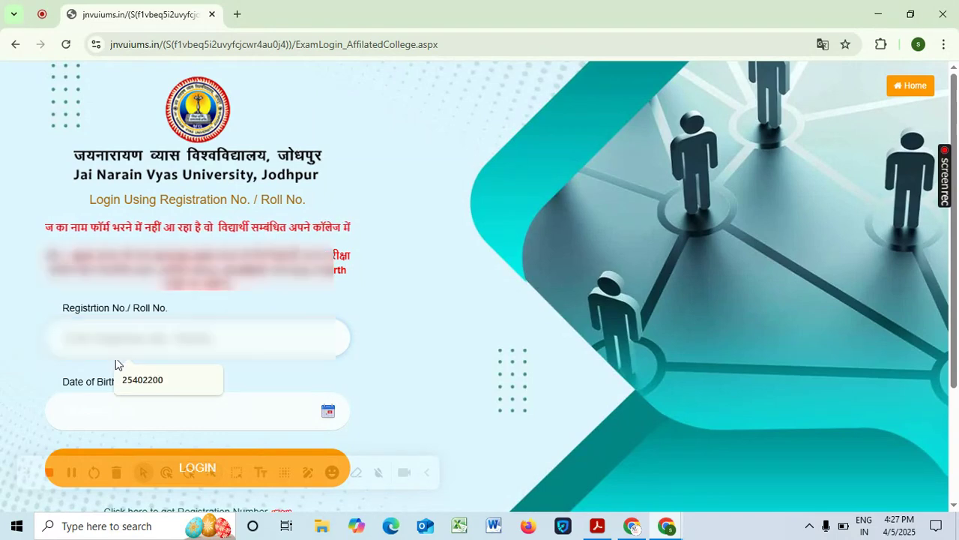
left_click(427, 472)
scroll(422, 470, "down", 1)
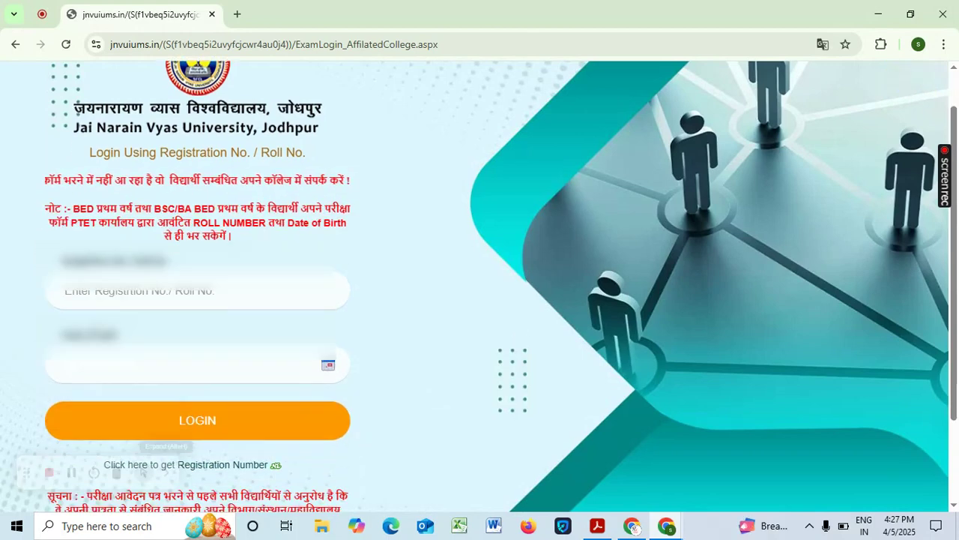
left_click(111, 268)
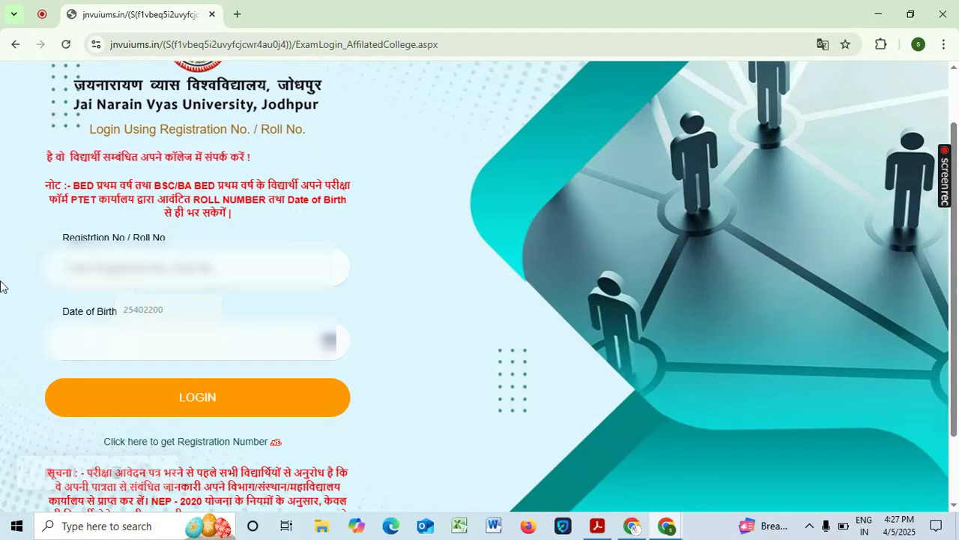
left_click(137, 309)
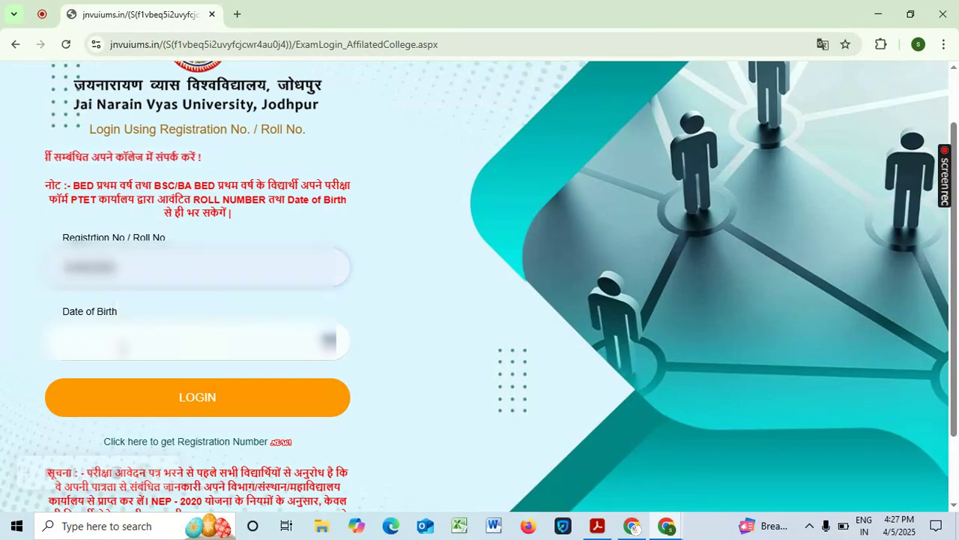
left_click(122, 344)
left_click(132, 387)
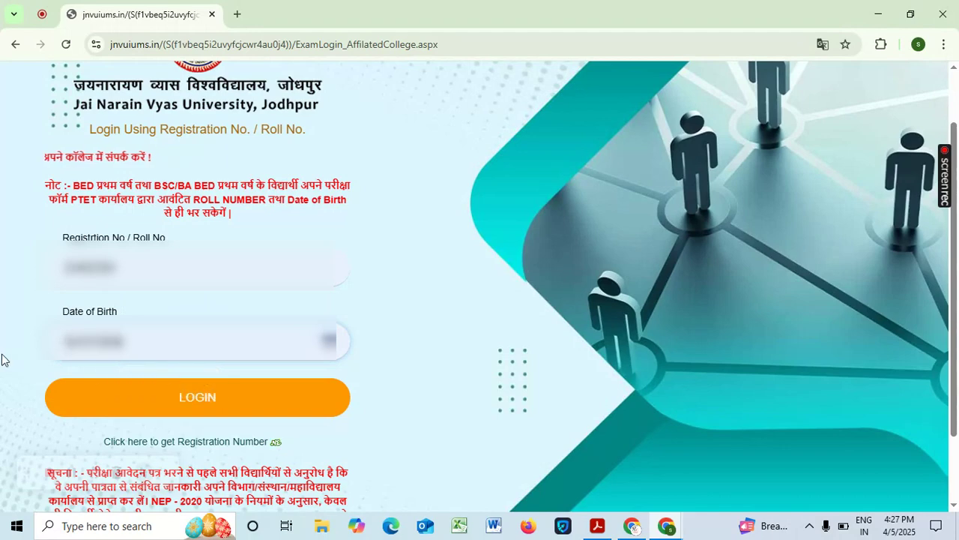
left_click(165, 399)
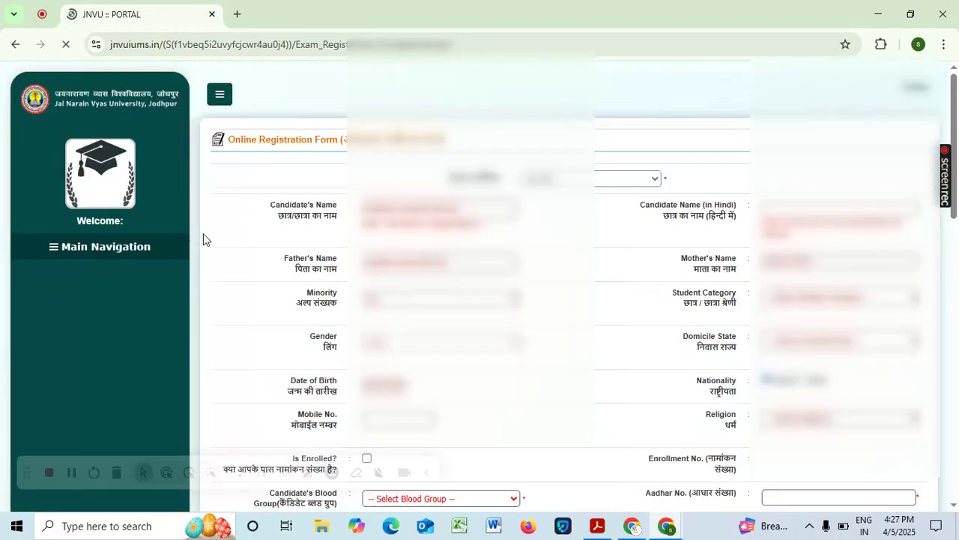
- Examine the candidate's Hindi name field and the Minority options in the online registration form
left_click(423, 472)
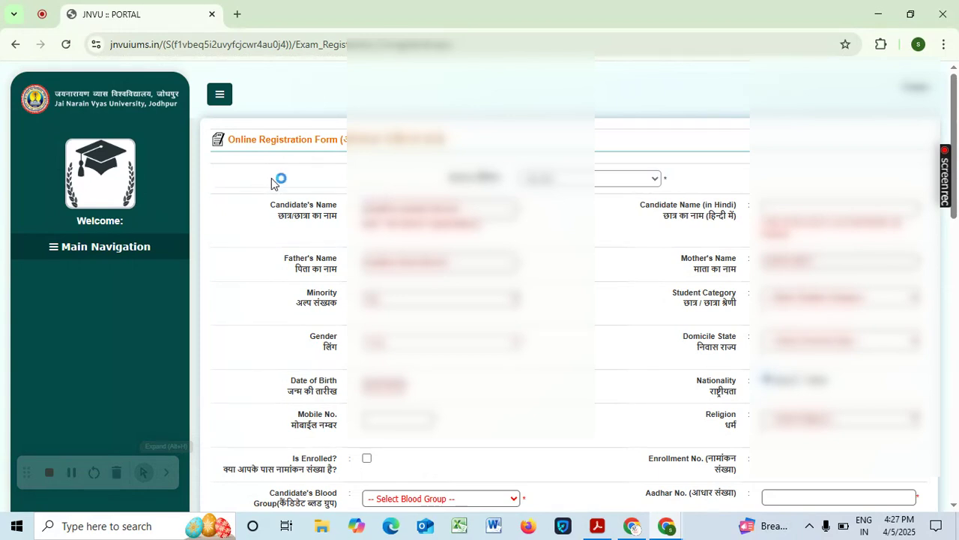
scroll(292, 199, "down", 1)
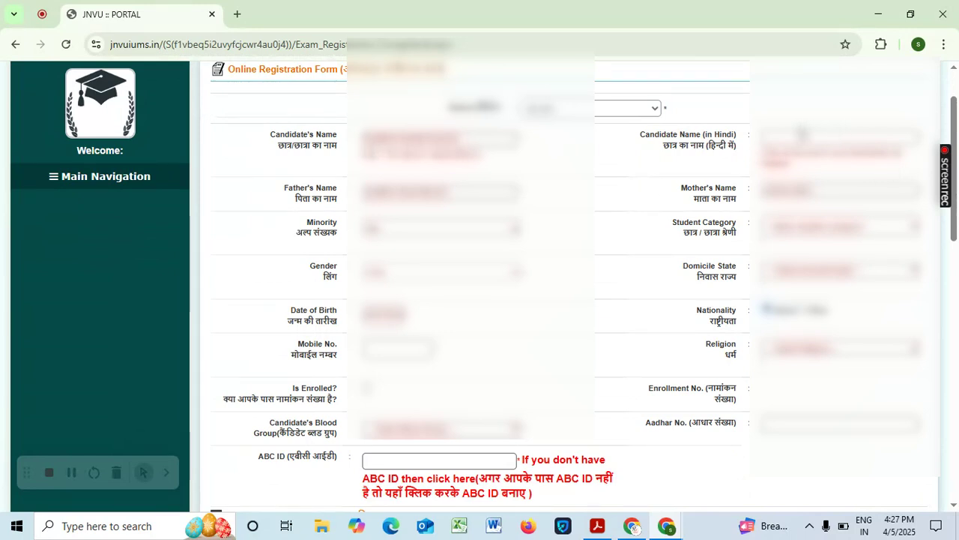
left_click(791, 137)
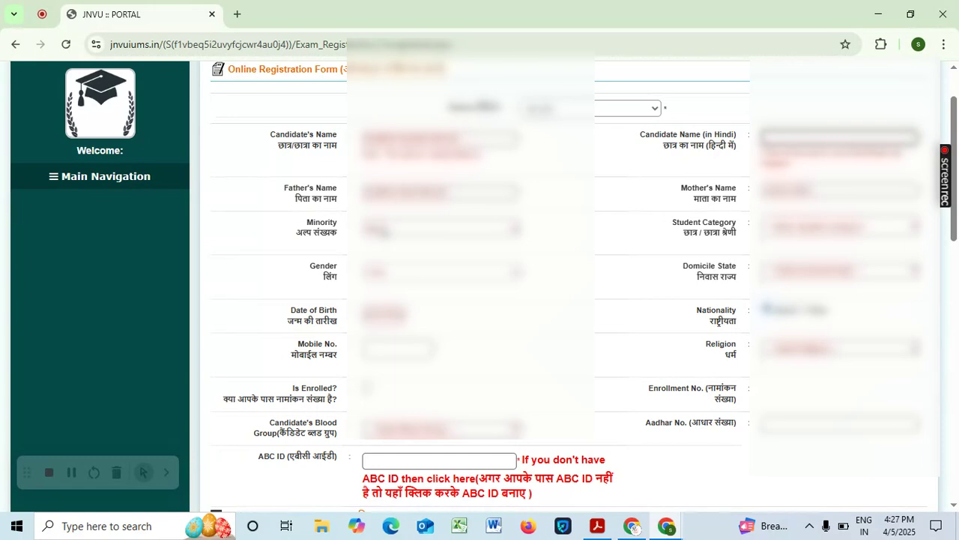
left_click(385, 232)
left_click(387, 231)
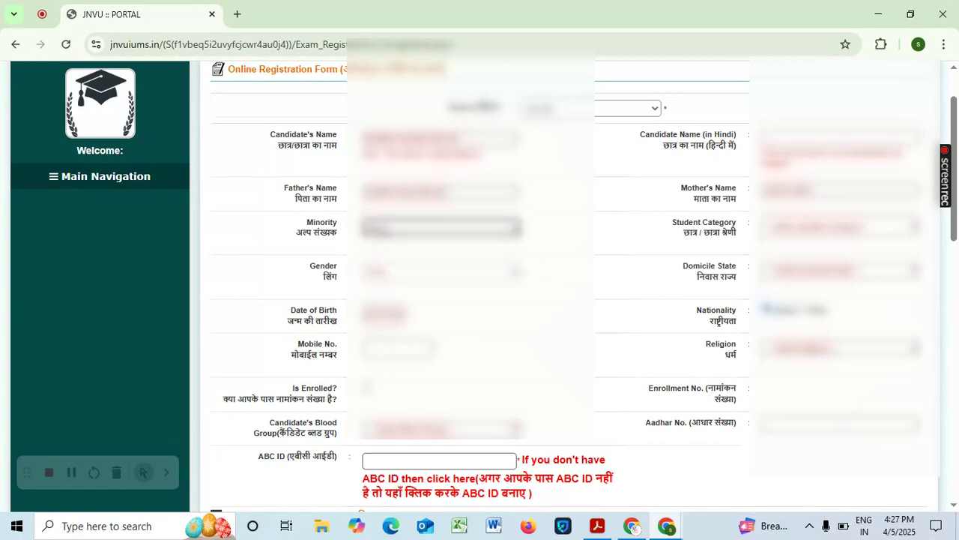
left_click(382, 229)
left_click(628, 241)
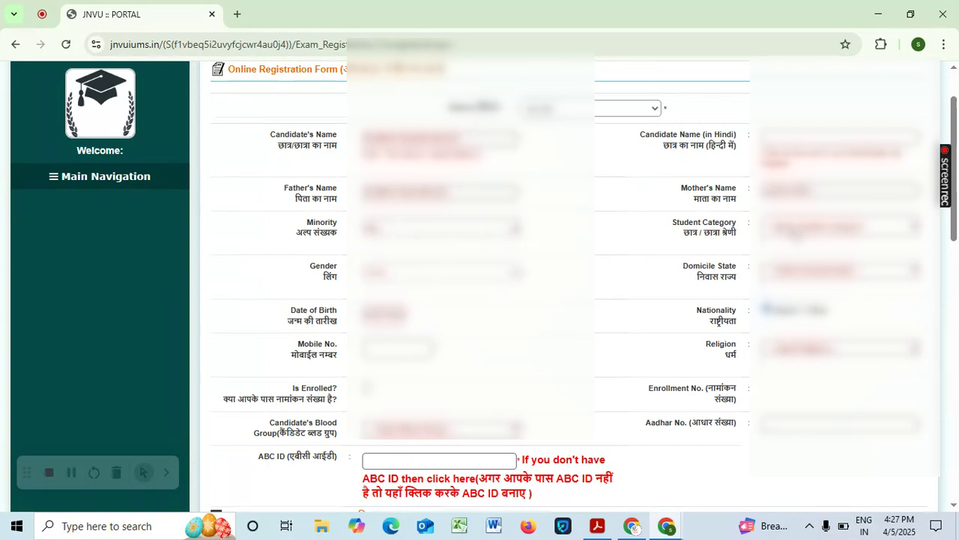
- Choose the candidate's student category and domicile state
left_click(808, 233)
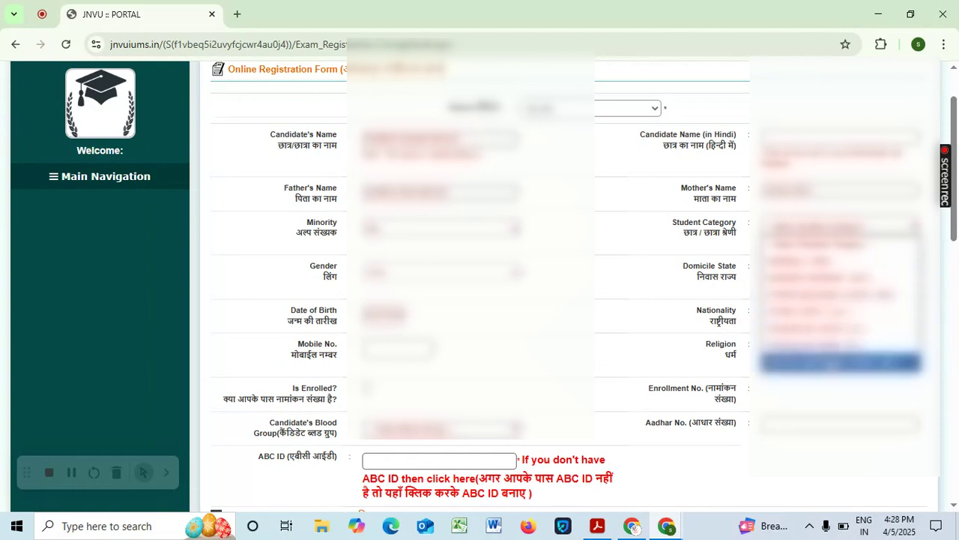
left_click(836, 363)
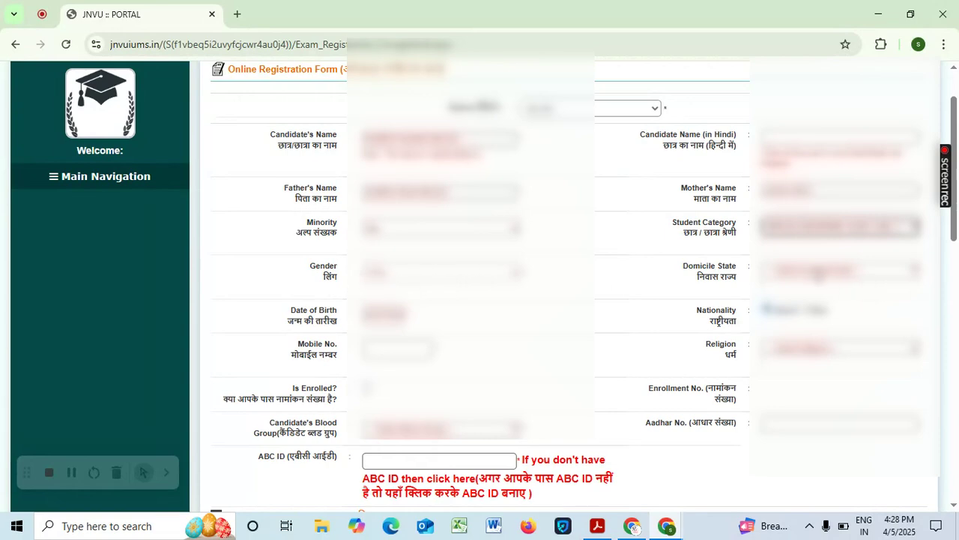
left_click(817, 273)
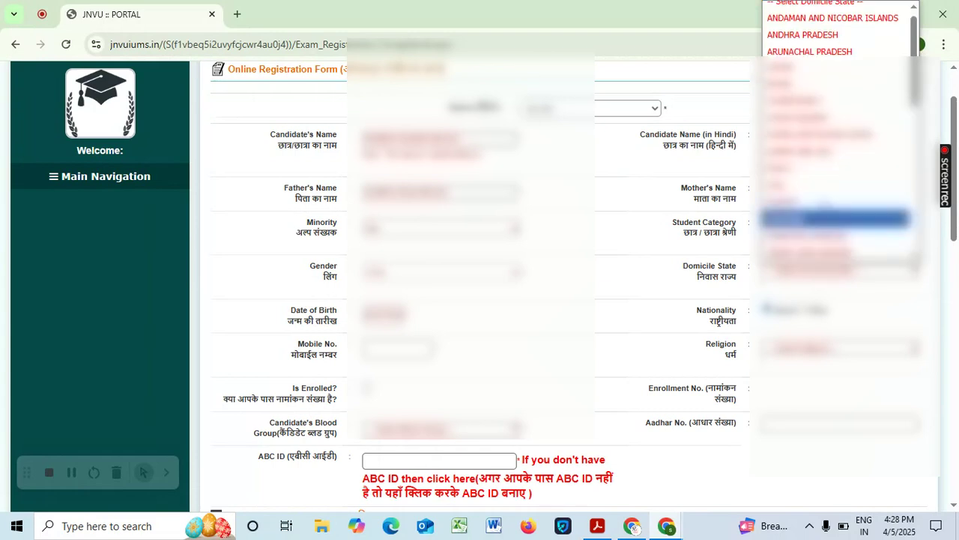
scroll(836, 134, "down", 5)
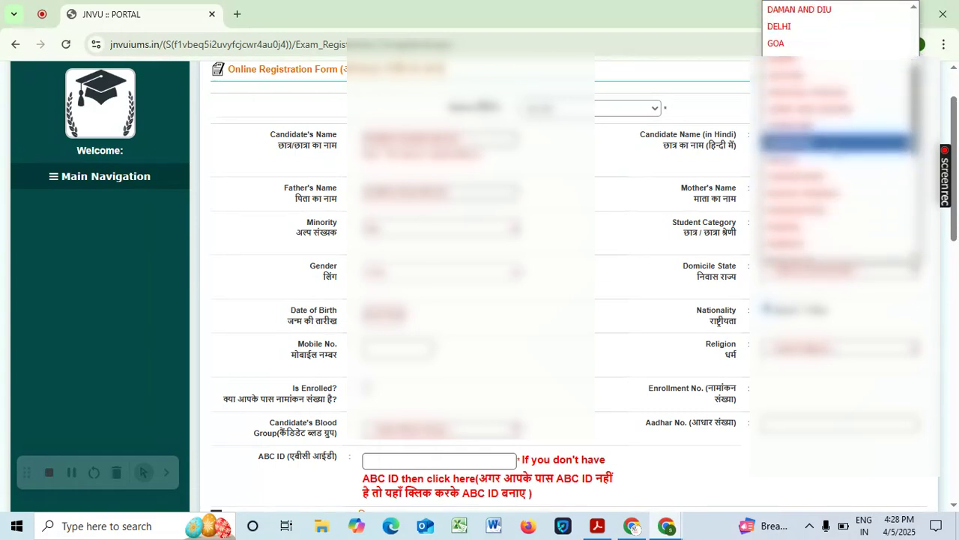
left_click(821, 132)
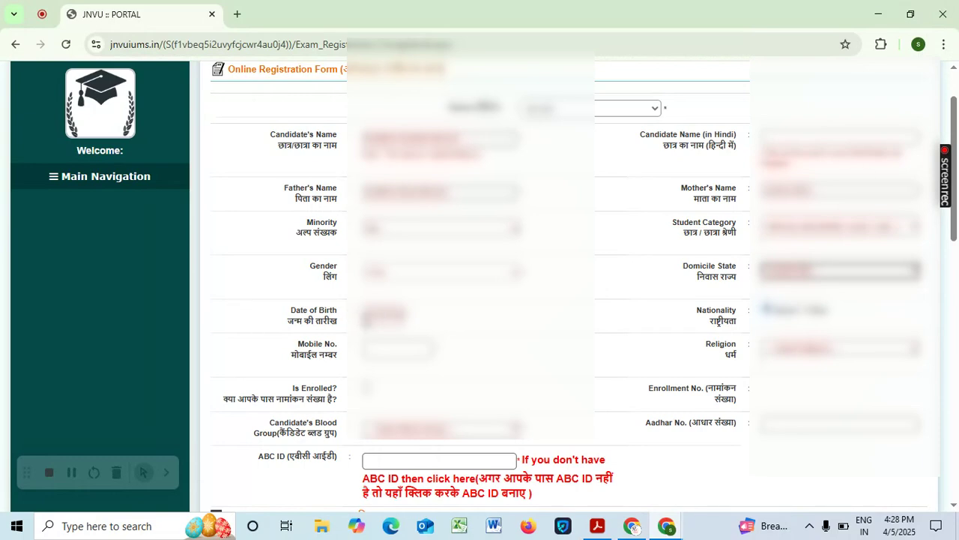
- Check the mobile number field and select the candidate's religion
scroll(383, 319, "down", 3)
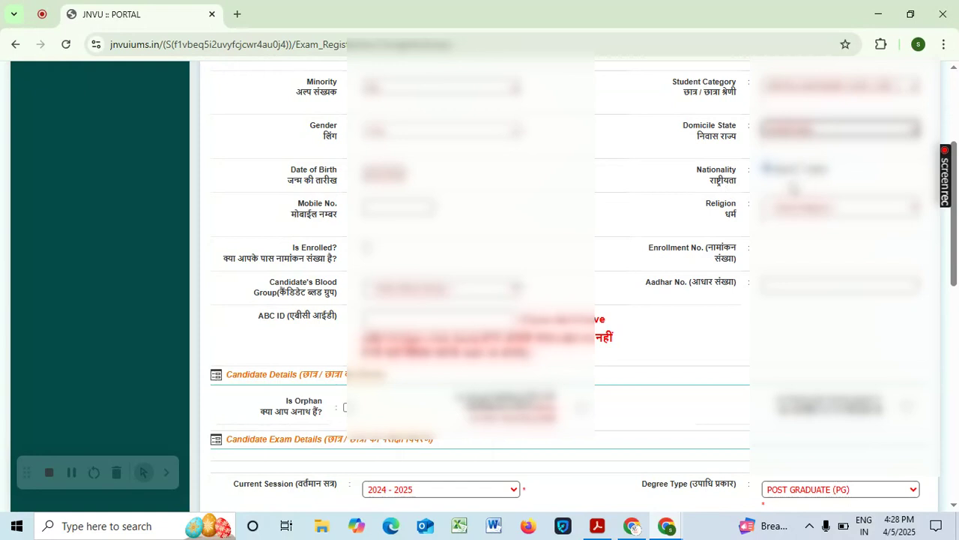
left_click(364, 213)
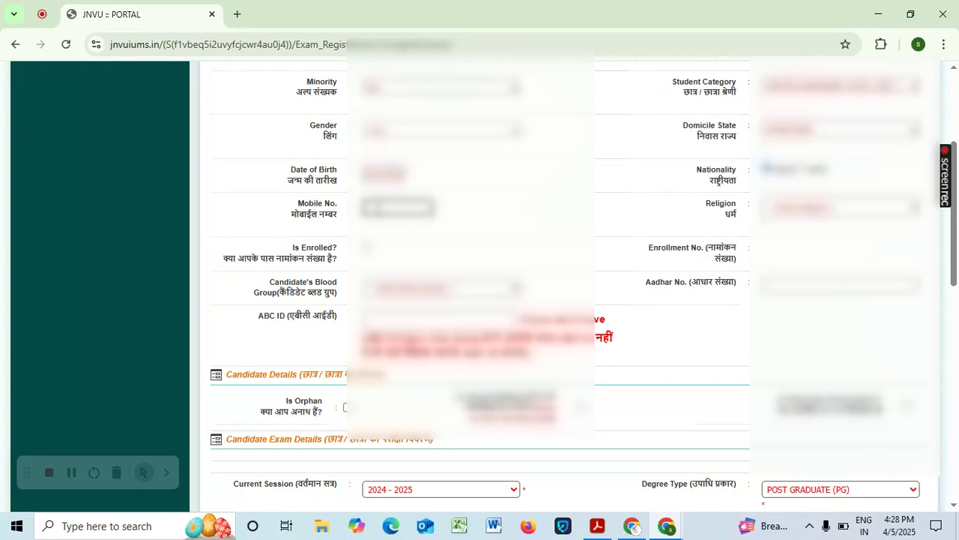
left_click(832, 210)
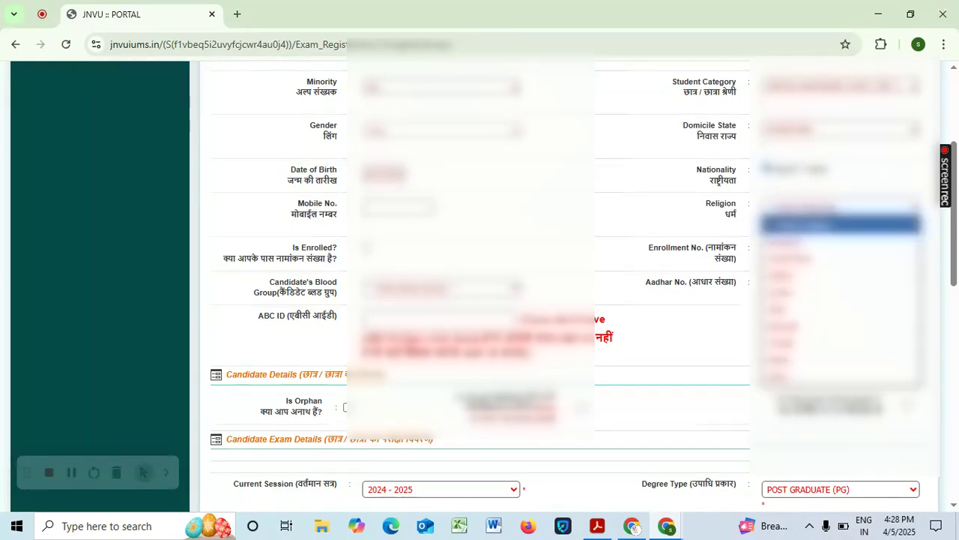
left_click(794, 274)
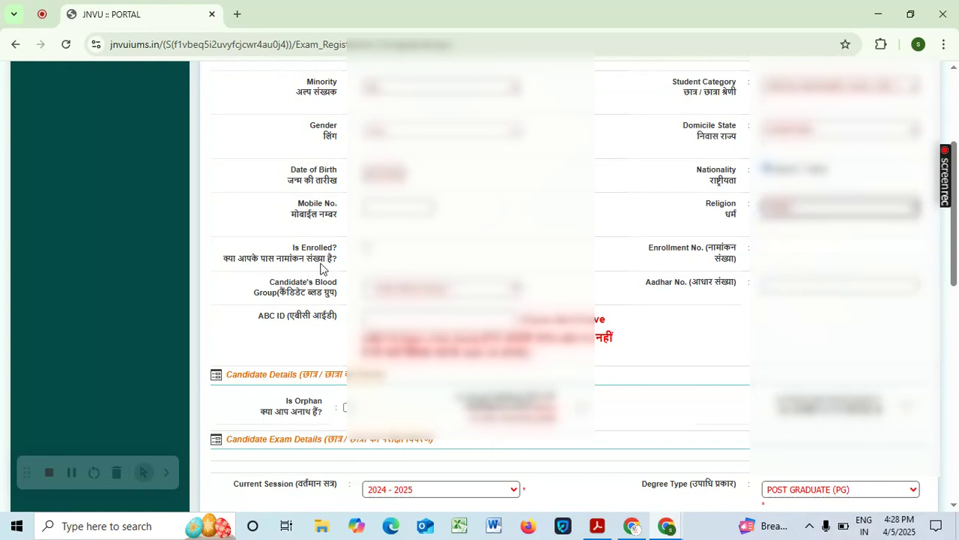
- Try marking the candidate as already enrolled to bring up the enrollment number field
left_click(367, 247)
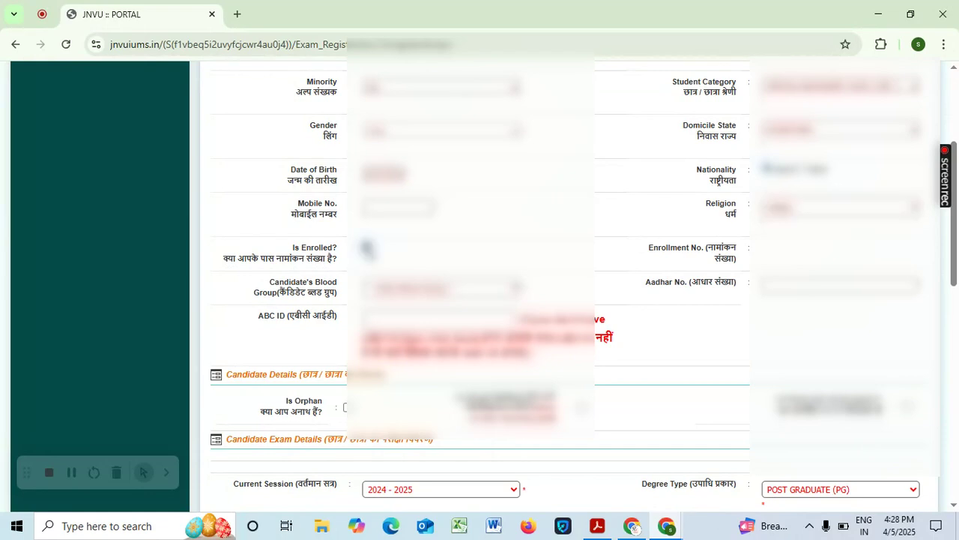
left_click(775, 247)
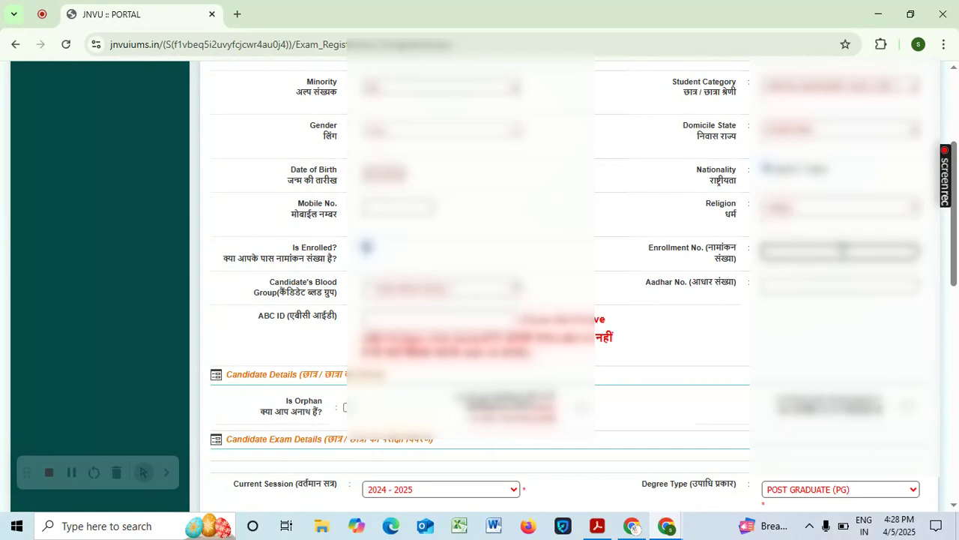
left_click(367, 247)
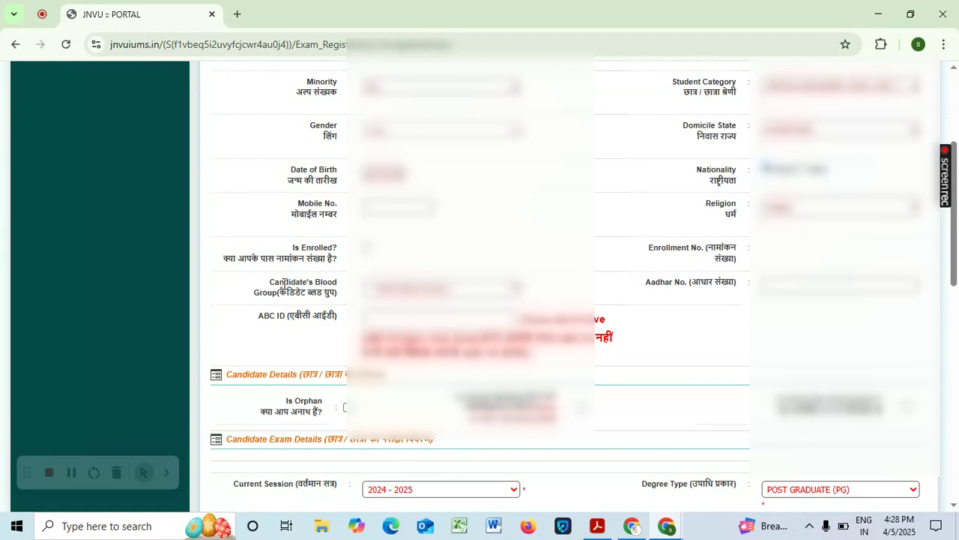
- Examine the blood group options, the Aadhar number and ABC ID fields, and the candidate exam details section
left_click(434, 290)
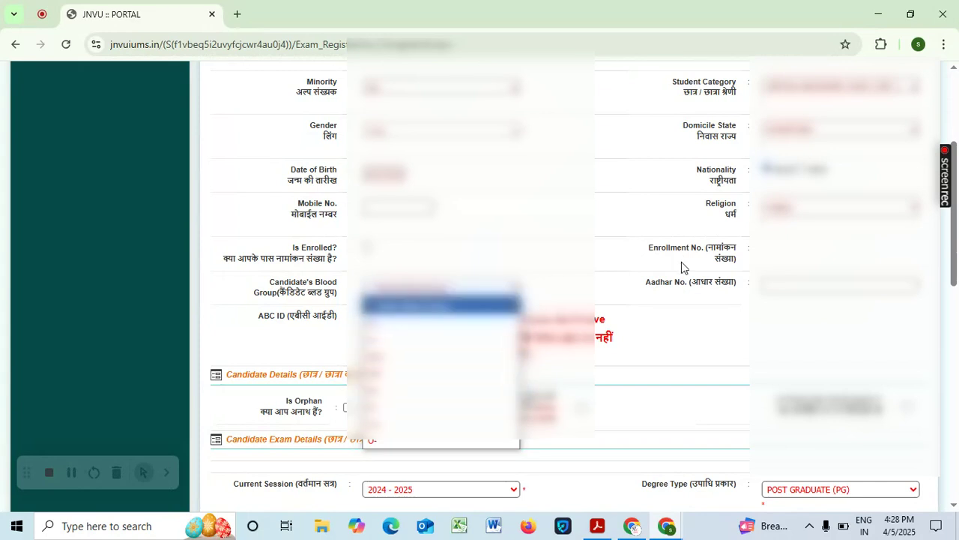
left_click(660, 282)
left_click(772, 287)
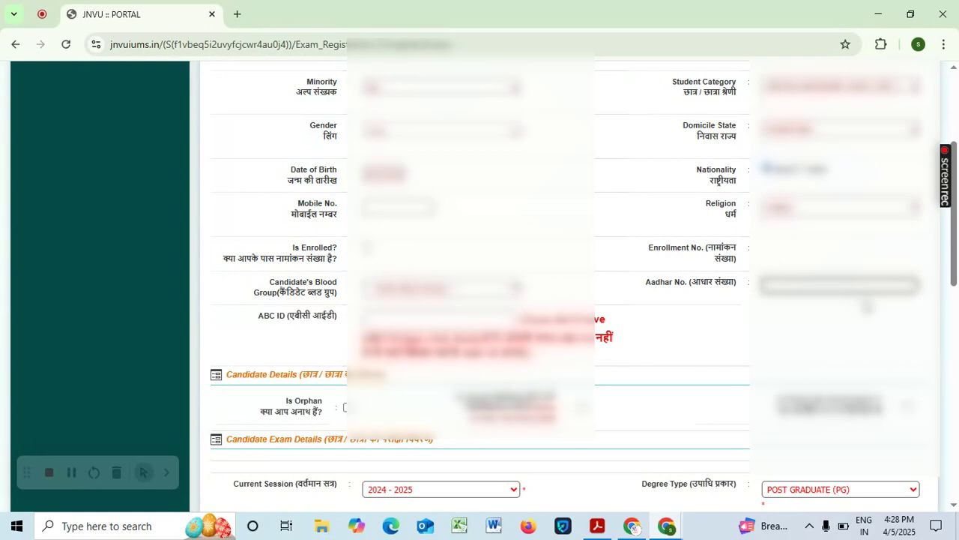
scroll(865, 303, "down", 1)
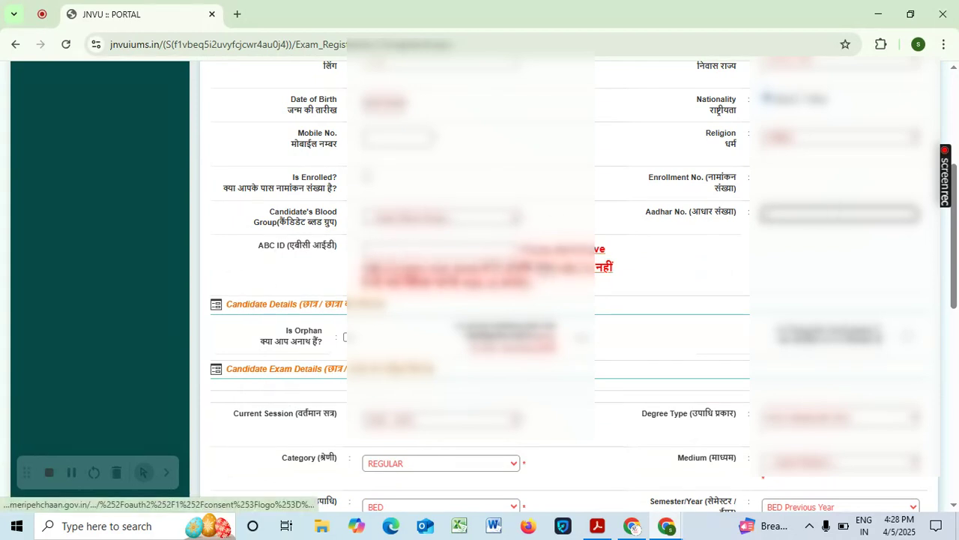
left_click(442, 249)
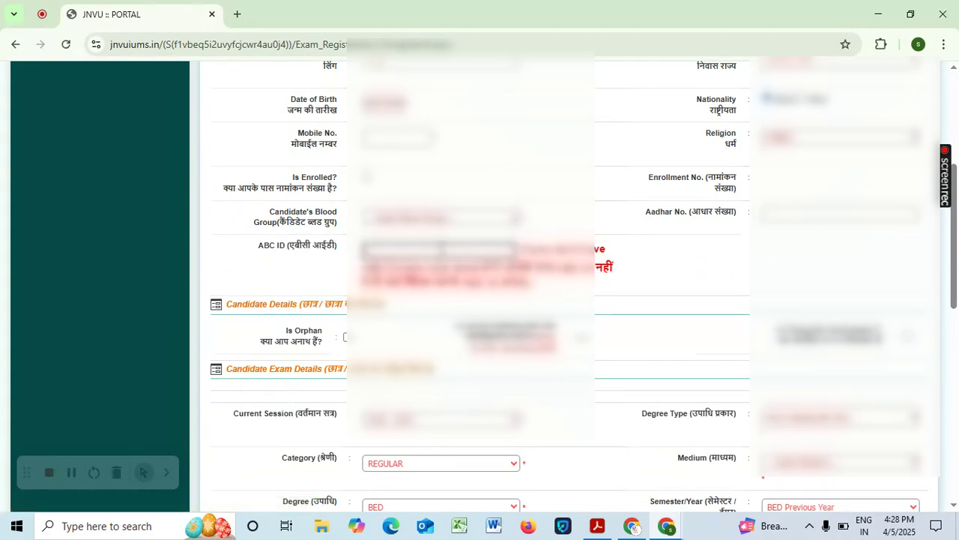
scroll(402, 244, "down", 1)
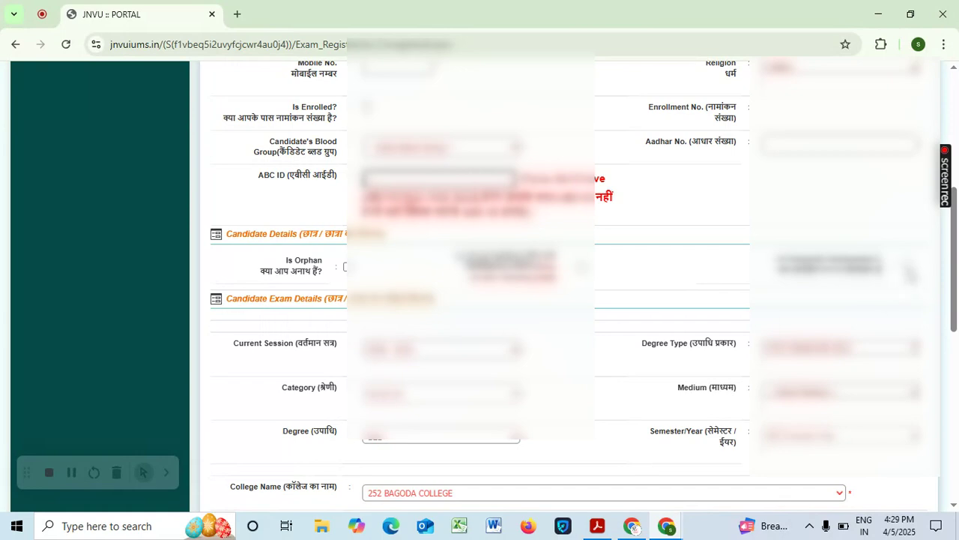
scroll(189, 336, "down", 1)
scroll(189, 336, "down", 1)
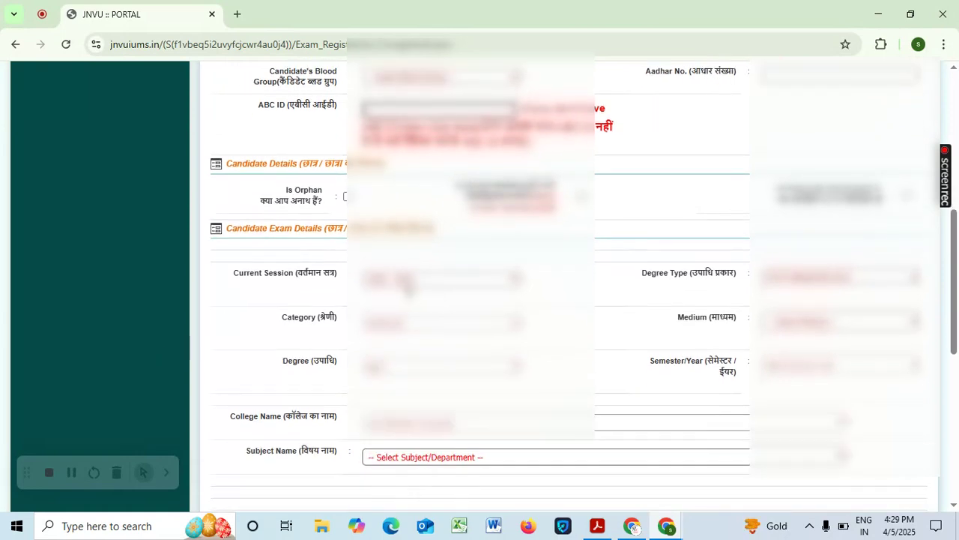
- Set the exam medium to Hindi in the candidate exam details
left_click(440, 313)
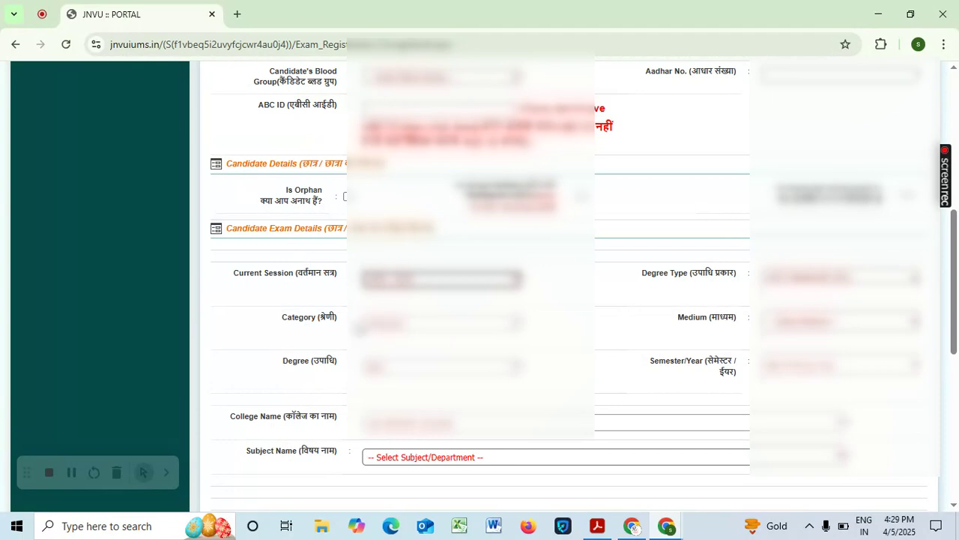
left_click(787, 324)
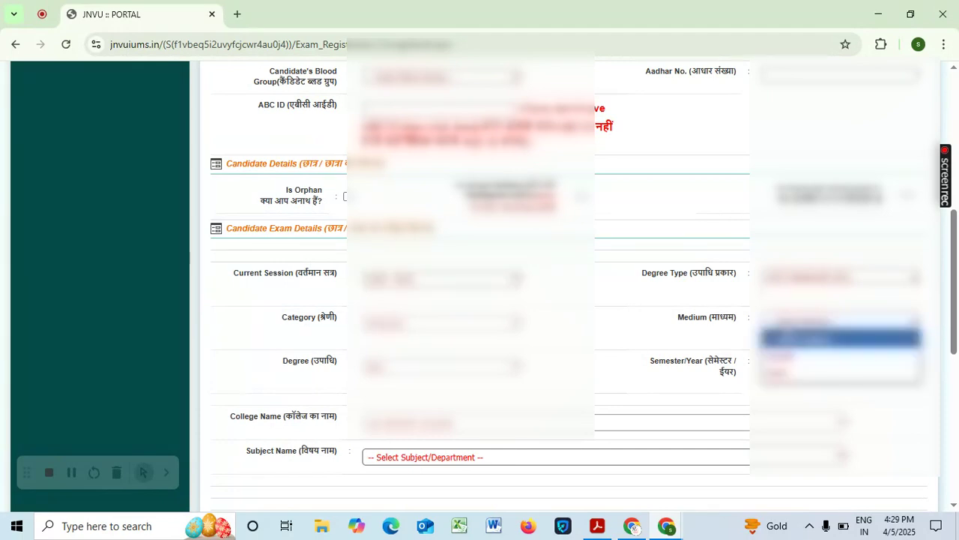
key("Down")
key("Down")
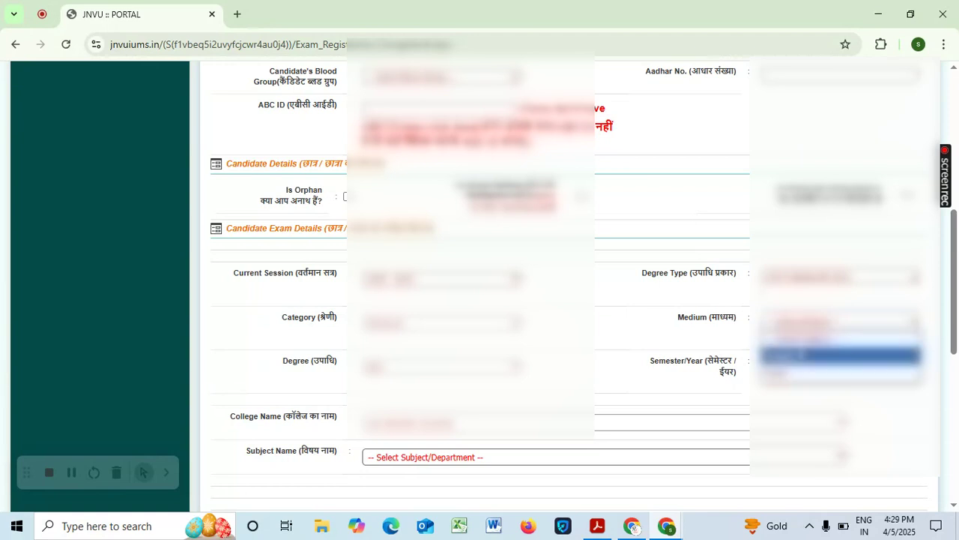
left_click(801, 373)
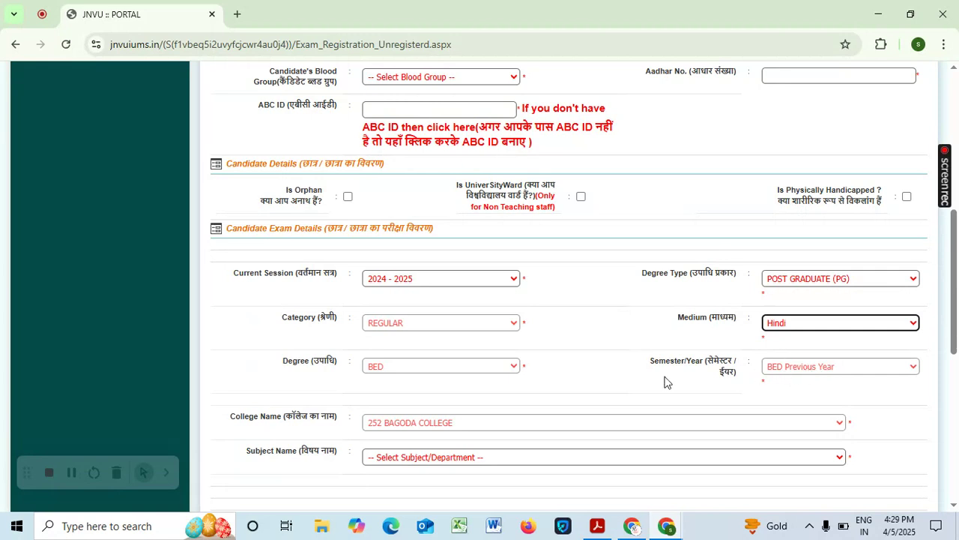
- Check the college name and select B.Ed. (Arts) as the subject
scroll(208, 408, "down", 1)
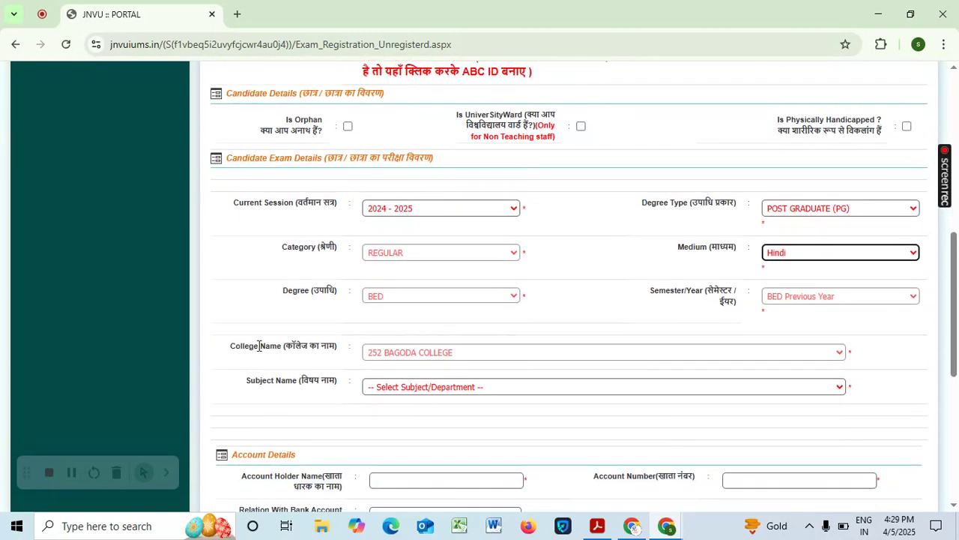
left_click(455, 355)
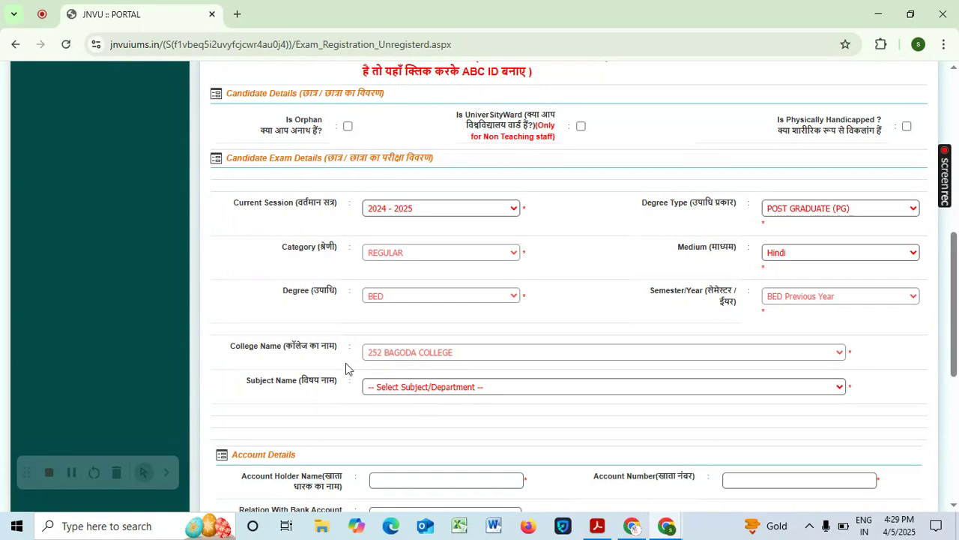
left_click(387, 389)
scroll(435, 373, "down", 1)
left_click(408, 317)
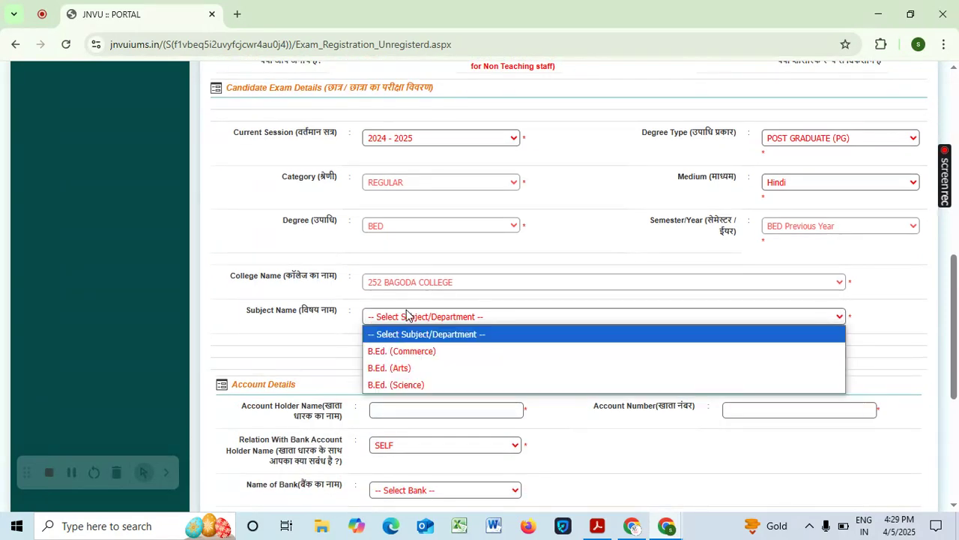
left_click(422, 368)
- Examine the account holder name, account number, relation, bank name and IFSC code fields in the account details
scroll(403, 315, "down", 1)
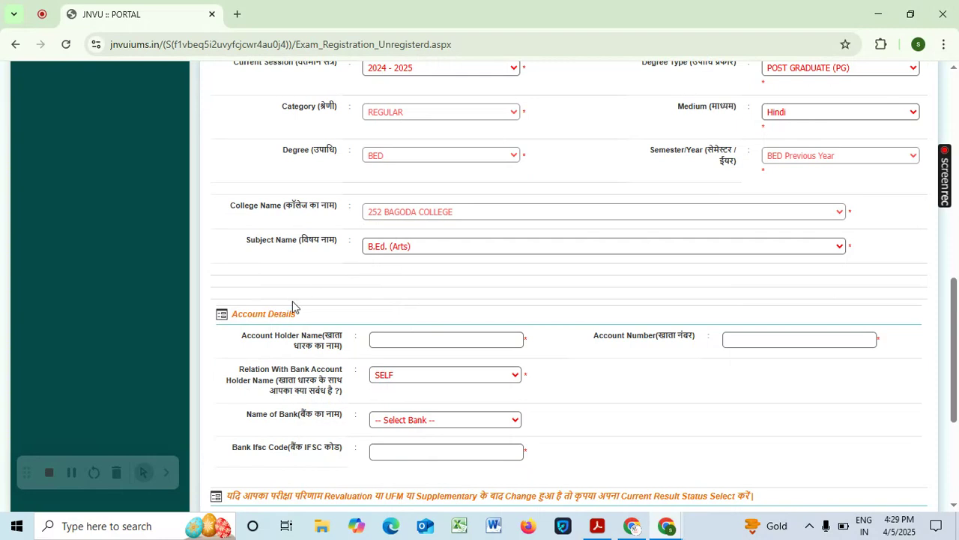
scroll(229, 281, "down", 1)
left_click(425, 271)
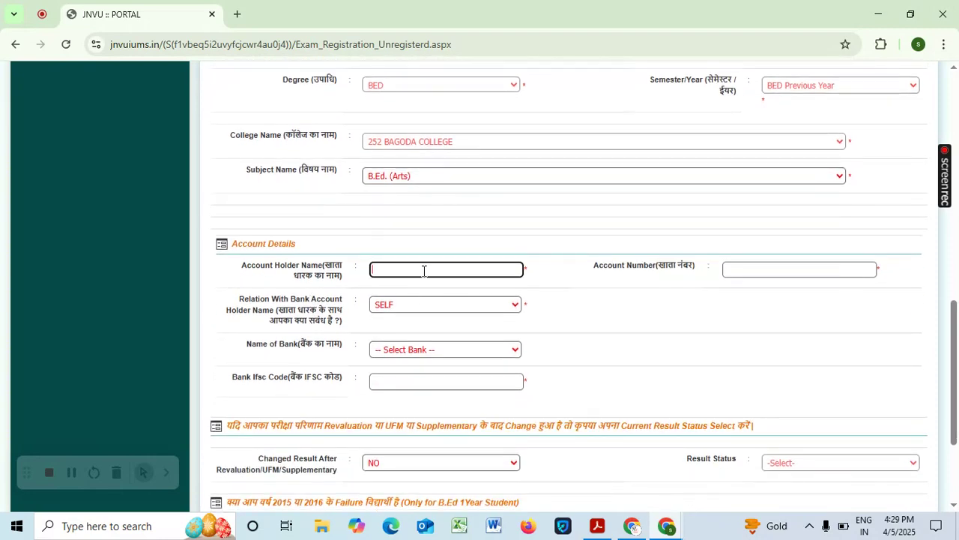
left_click(803, 267)
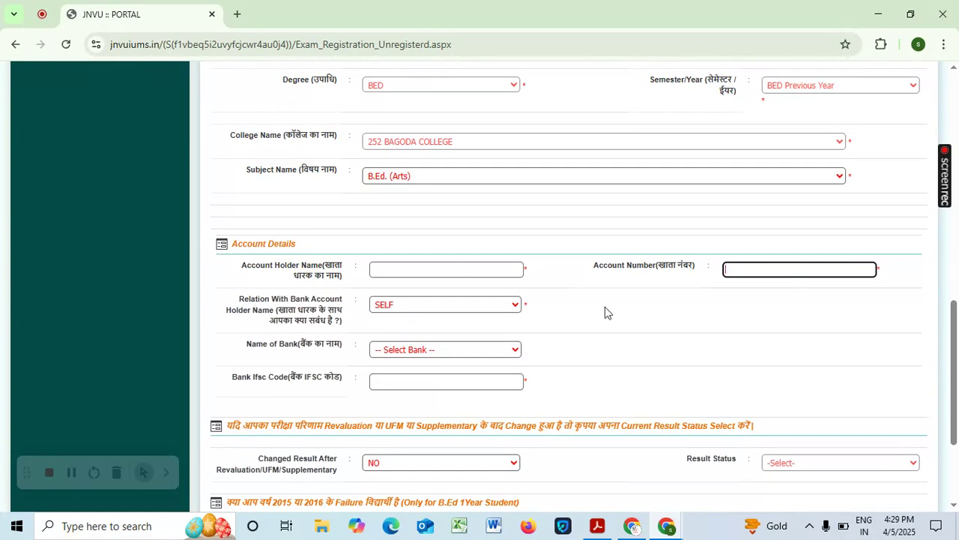
left_click(402, 307)
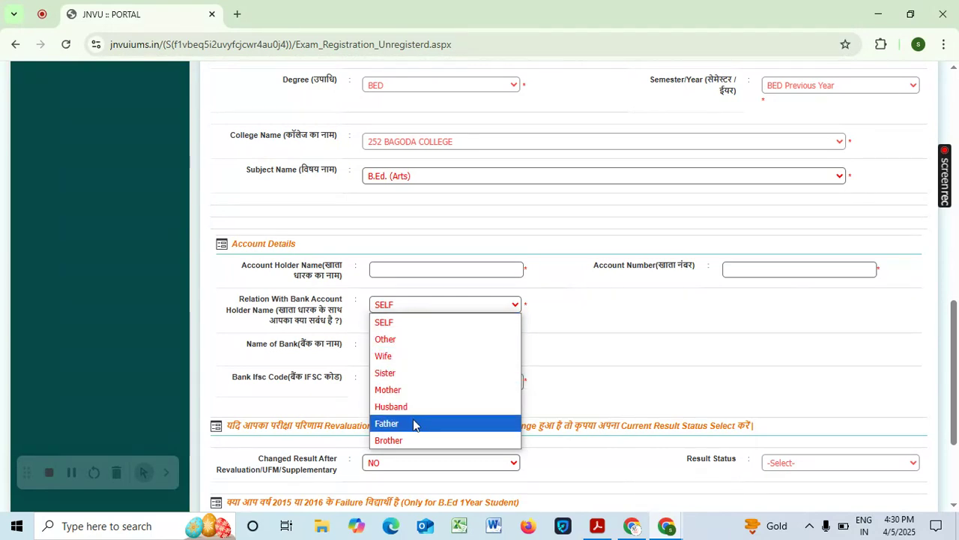
left_click(590, 330)
left_click(379, 309)
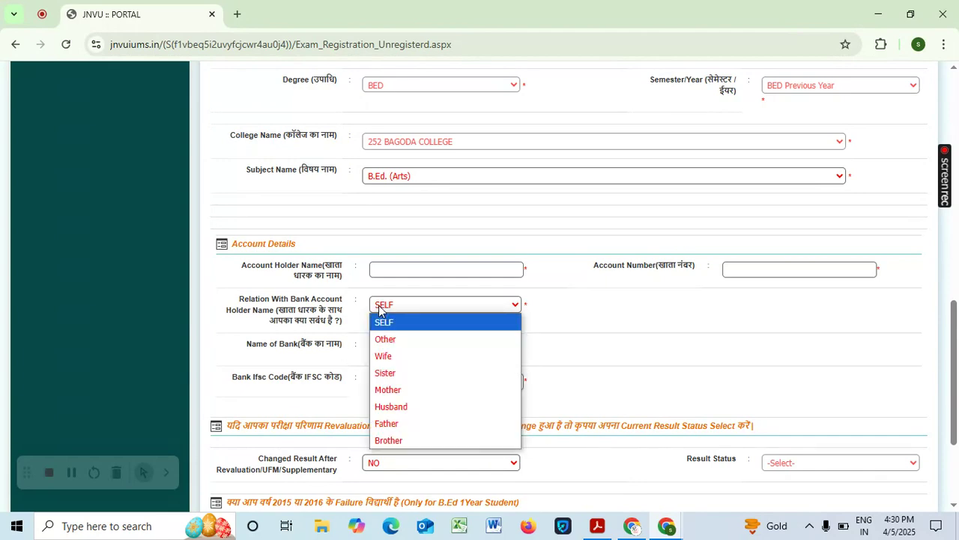
left_click(378, 309)
left_click(397, 351)
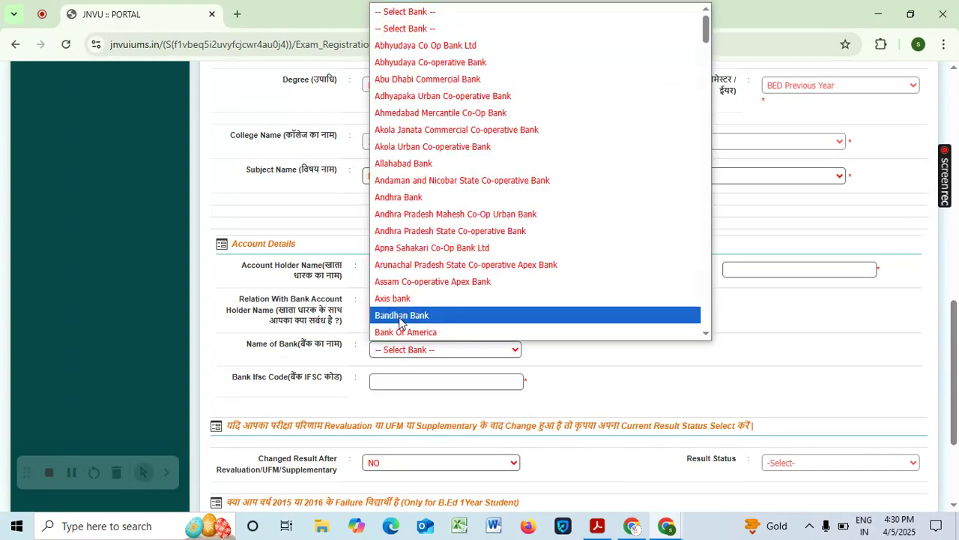
left_click(405, 381)
- Check the changed result after revaluation, UFM or supplementary option and the result status field
scroll(405, 360, "down", 2)
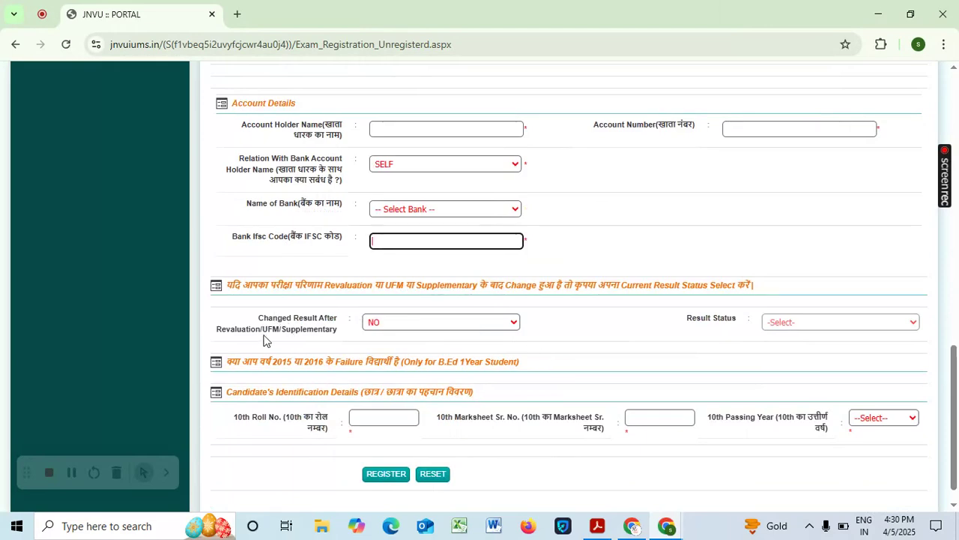
left_click(410, 322)
left_click(407, 321)
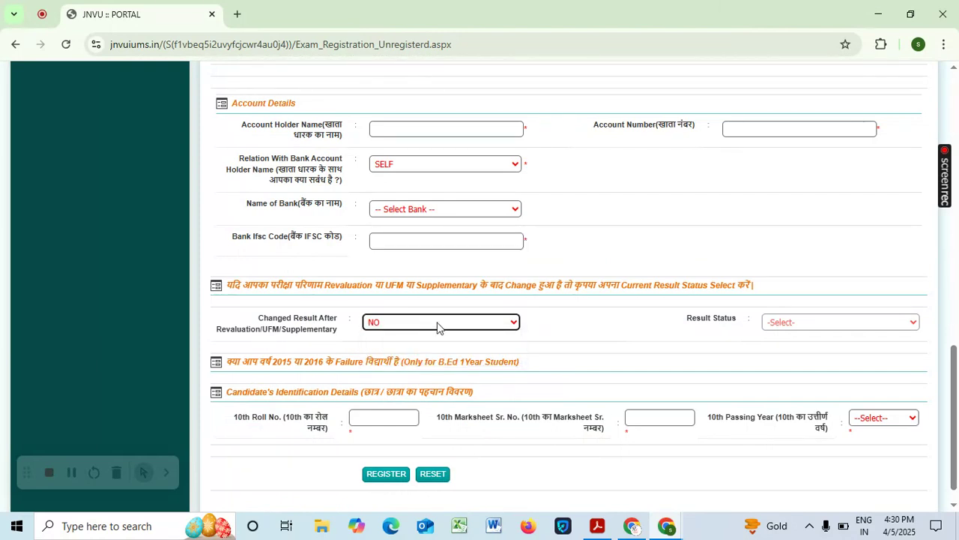
left_click(802, 335)
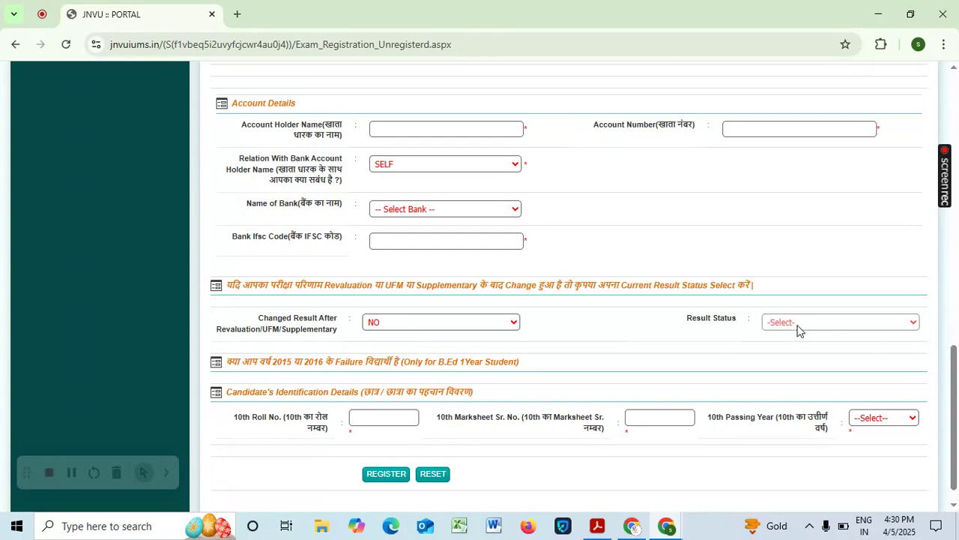
scroll(304, 390, "down", 1)
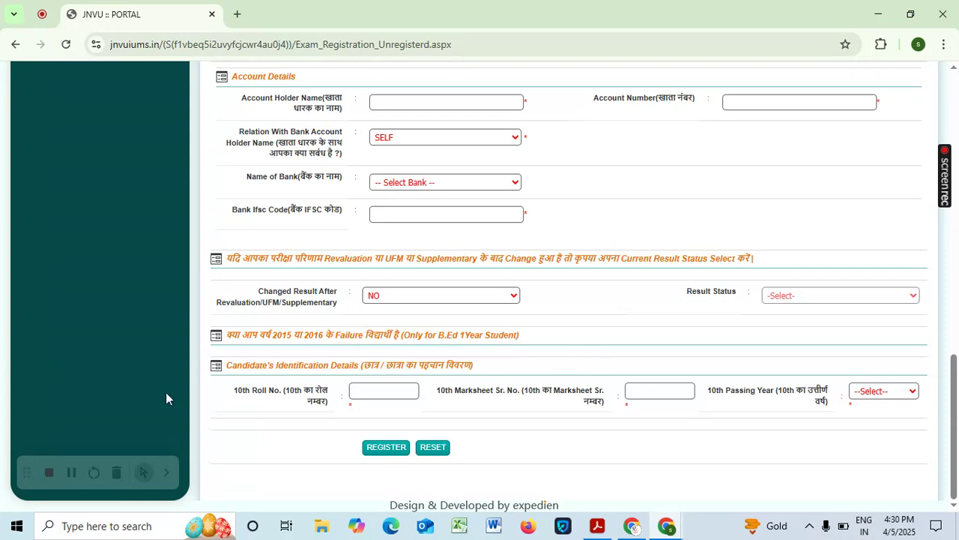
- Check the 10th roll number, marksheet serial number and passing year fields in the candidate's identification details
left_click(360, 393)
left_click(631, 398)
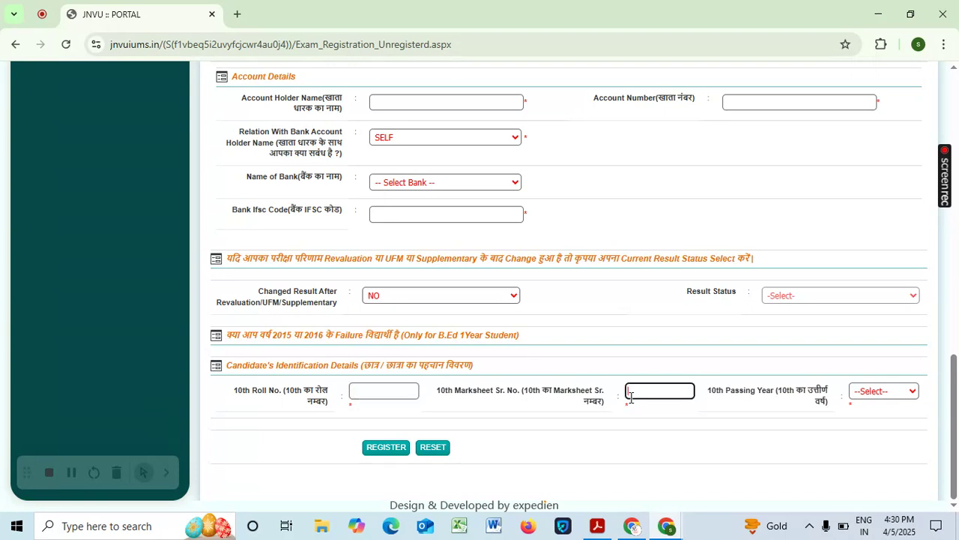
left_click(868, 398)
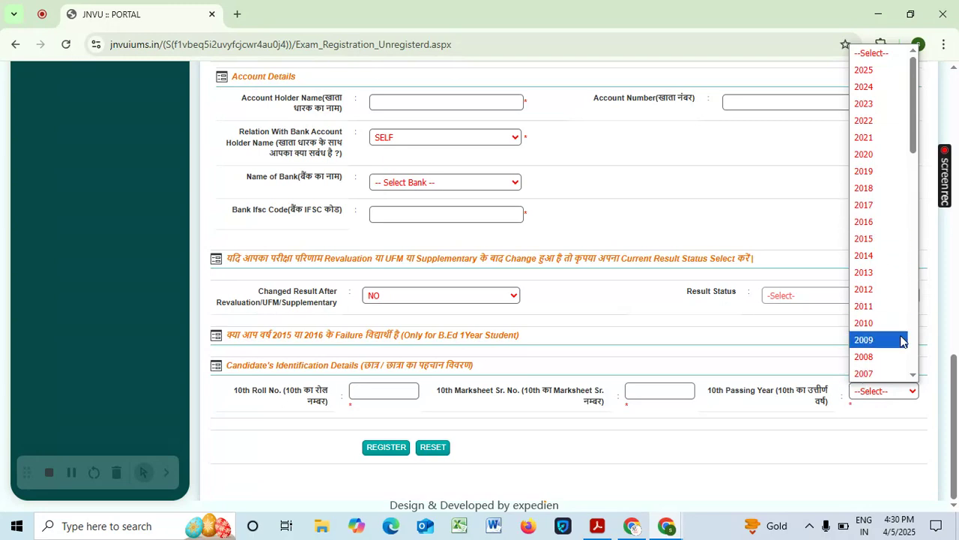
left_click(876, 421)
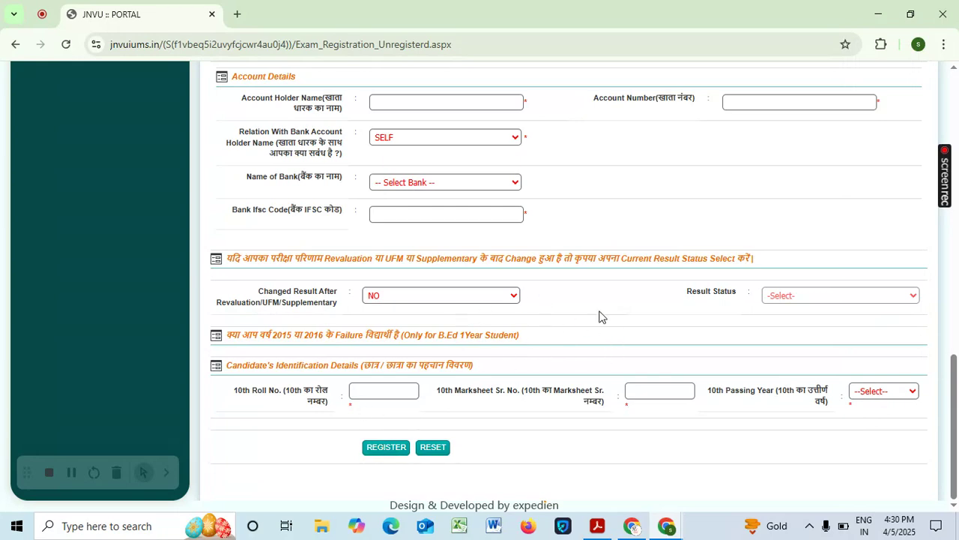
scroll(599, 316, "up", 3)
- Log in to the affiliated college exam form with the candidate's registration or roll number and date of birth
scroll(597, 315, "down", 3)
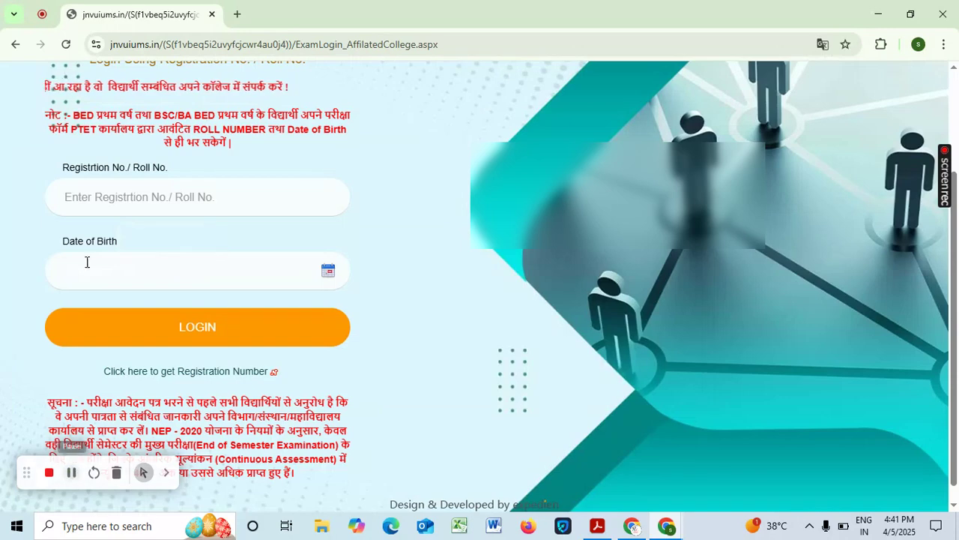
left_click(154, 209)
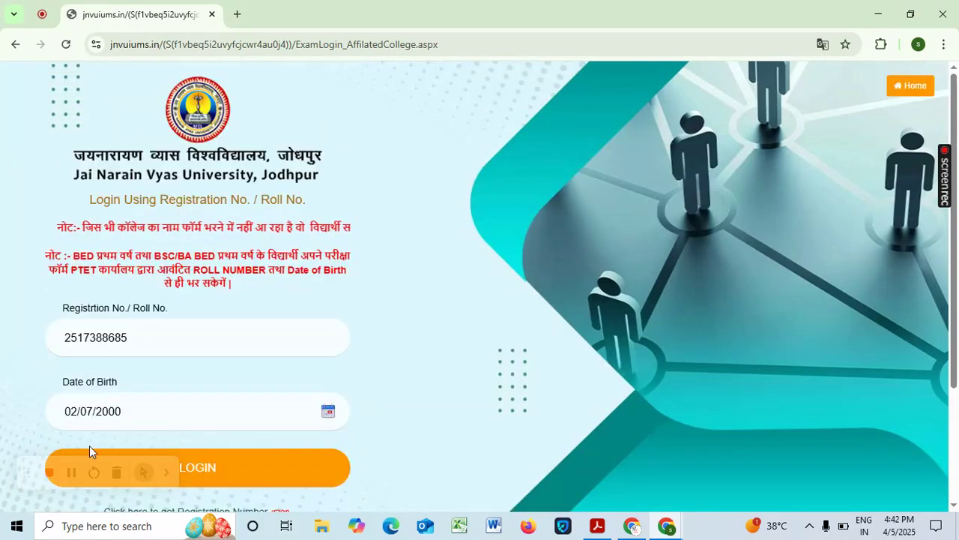
left_click(211, 472)
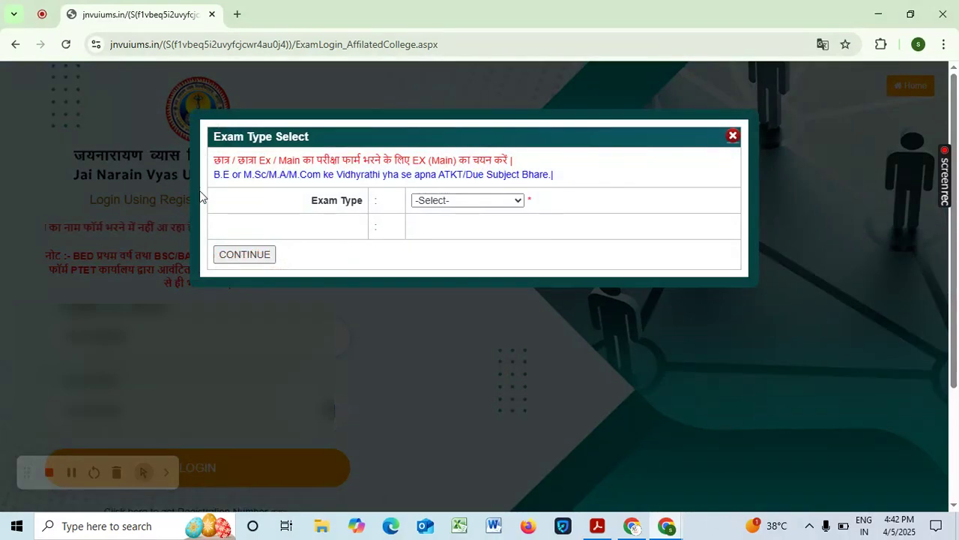
- Choose REGULAR/EX (MAIN) as the exam type and continue to the exam form
left_click(453, 201)
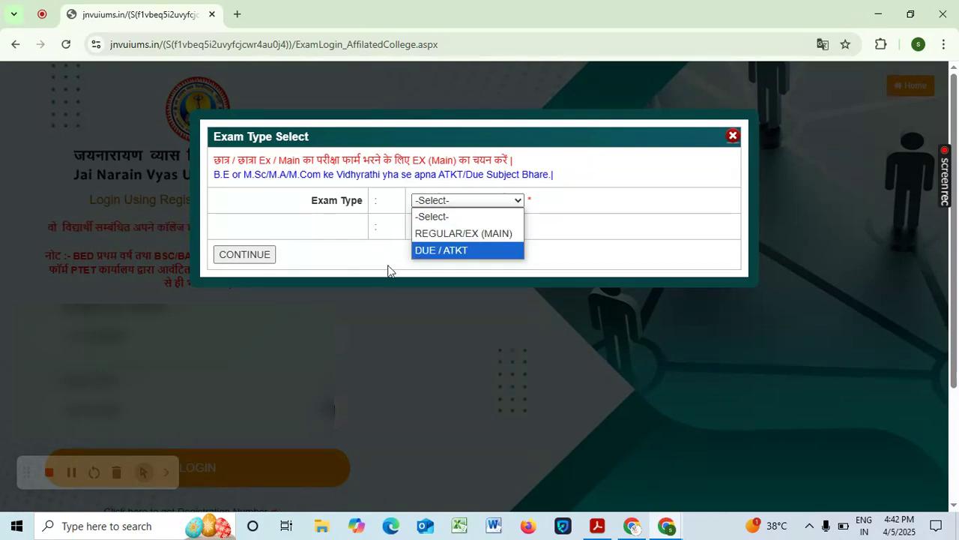
left_click(435, 235)
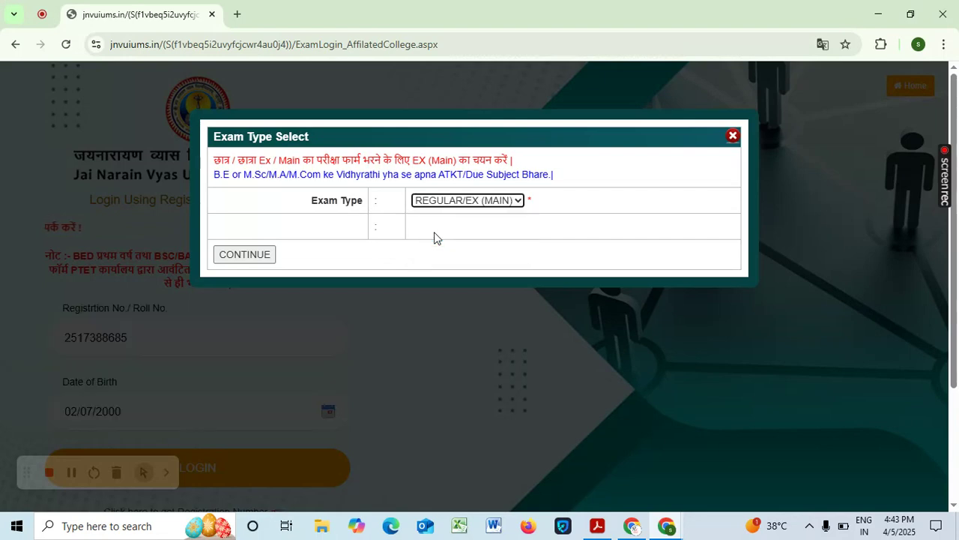
left_click(255, 256)
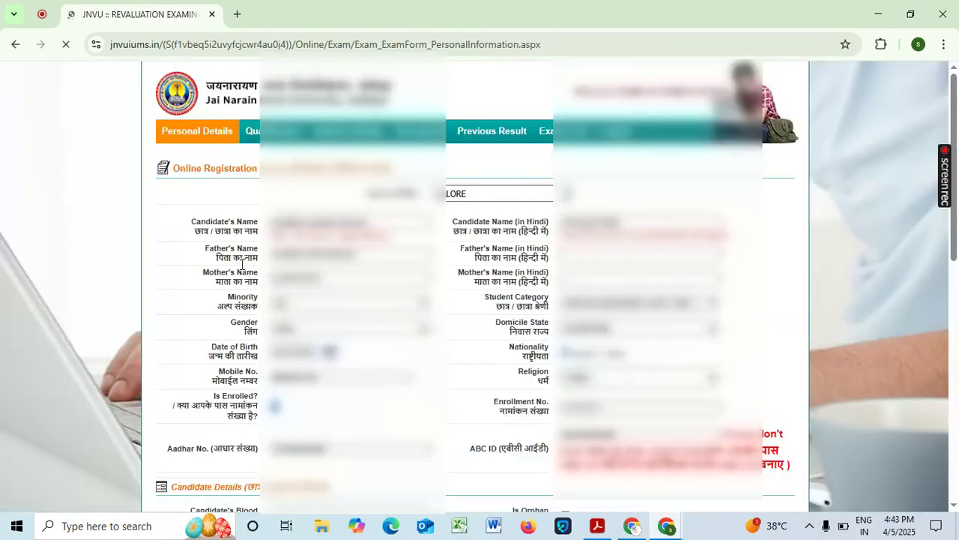
- Review the personal details page from the candidate's and parents' names through exam, bank account and 10th identification details
scroll(136, 291, "down", 1)
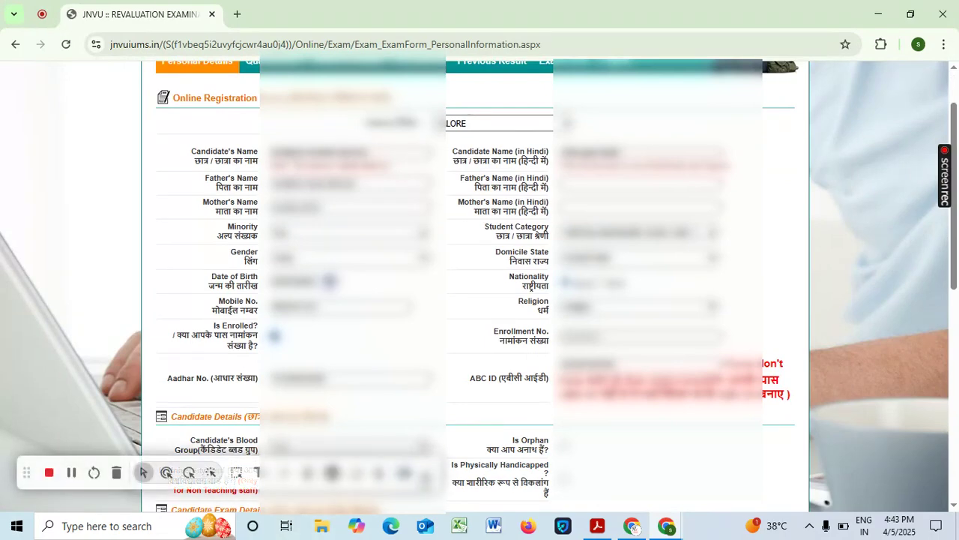
scroll(135, 291, "up", 1)
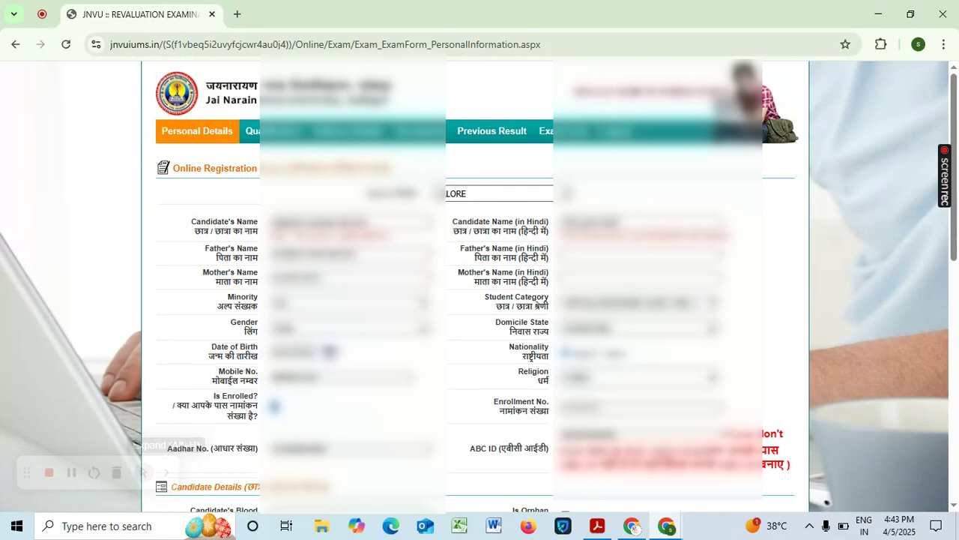
scroll(508, 162, "down", 1)
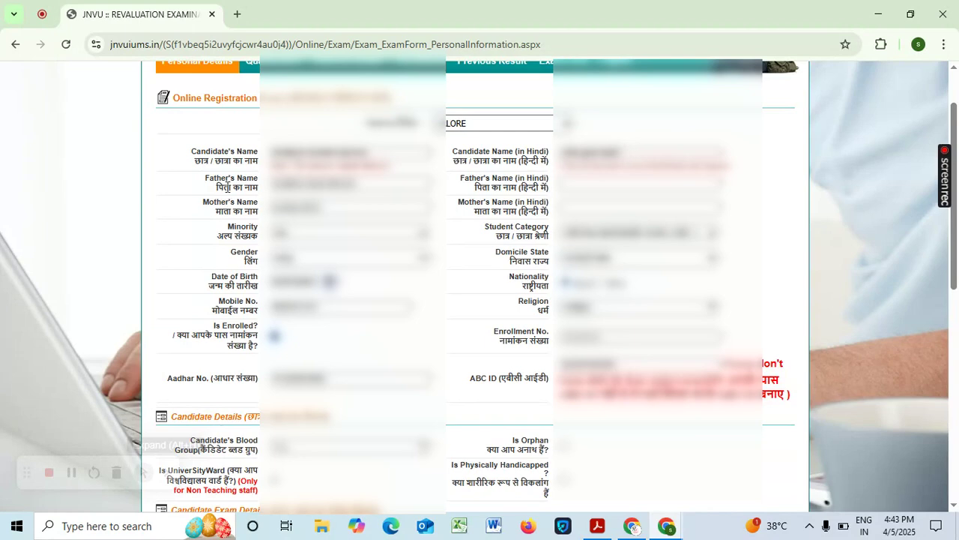
left_click(575, 186)
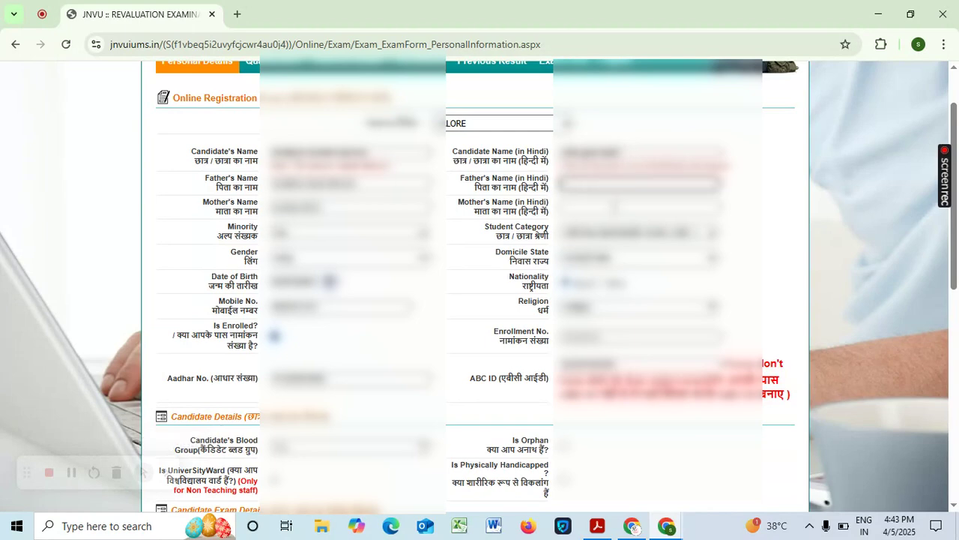
scroll(280, 262, "down", 1)
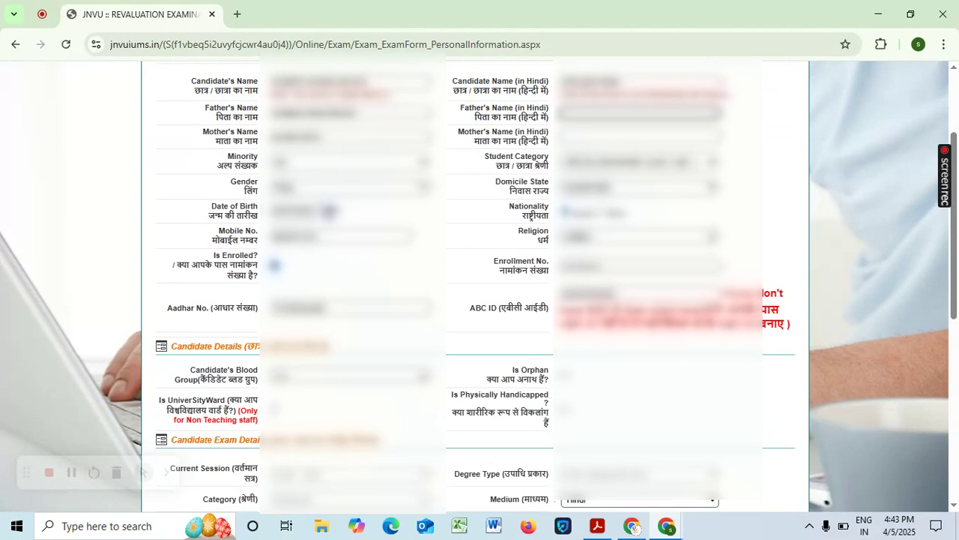
scroll(486, 217, "down", 1)
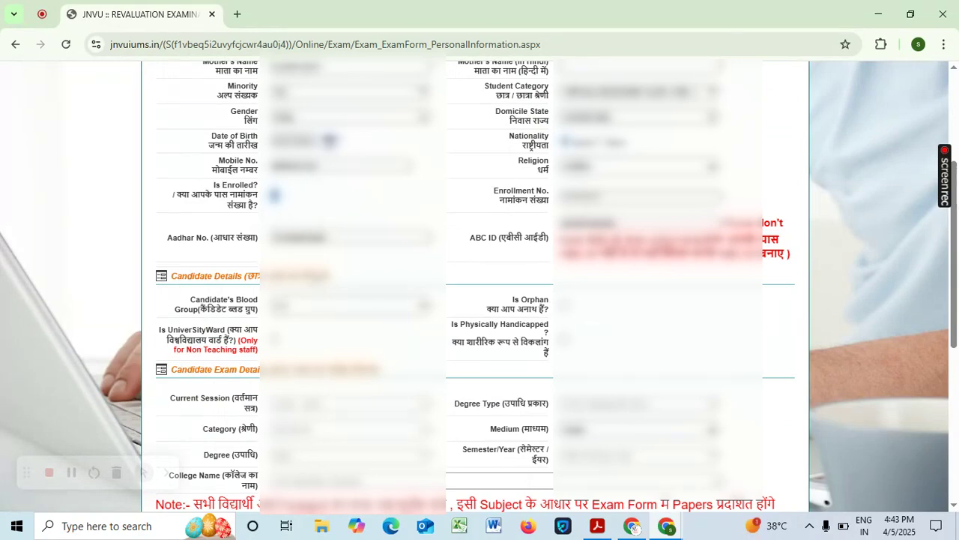
scroll(364, 211, "up", 1)
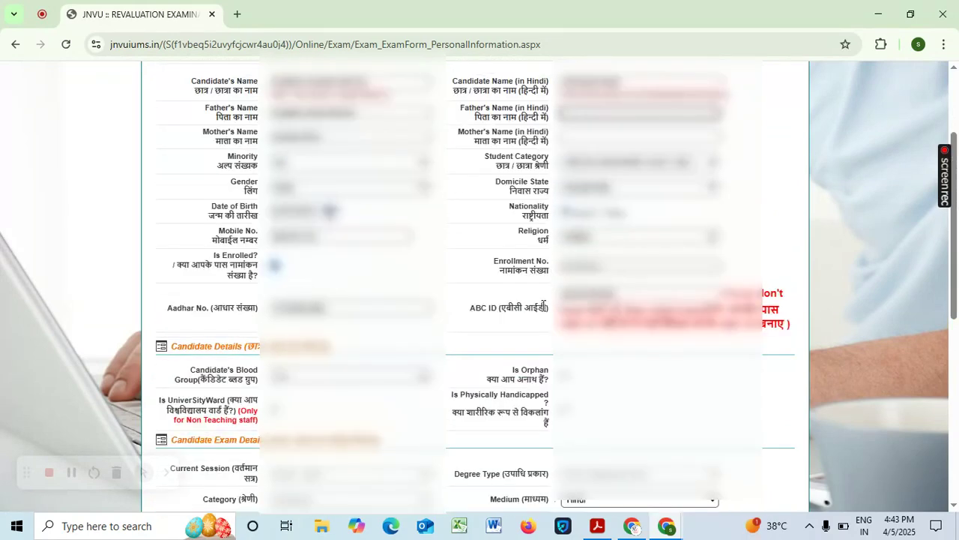
scroll(479, 303, "down", 1)
scroll(244, 379, "down", 3)
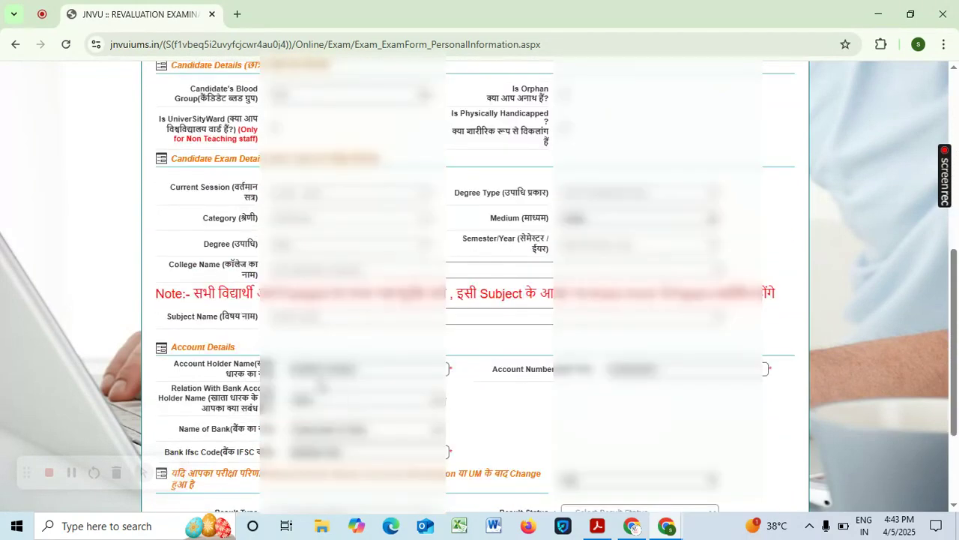
scroll(500, 360, "down", 2)
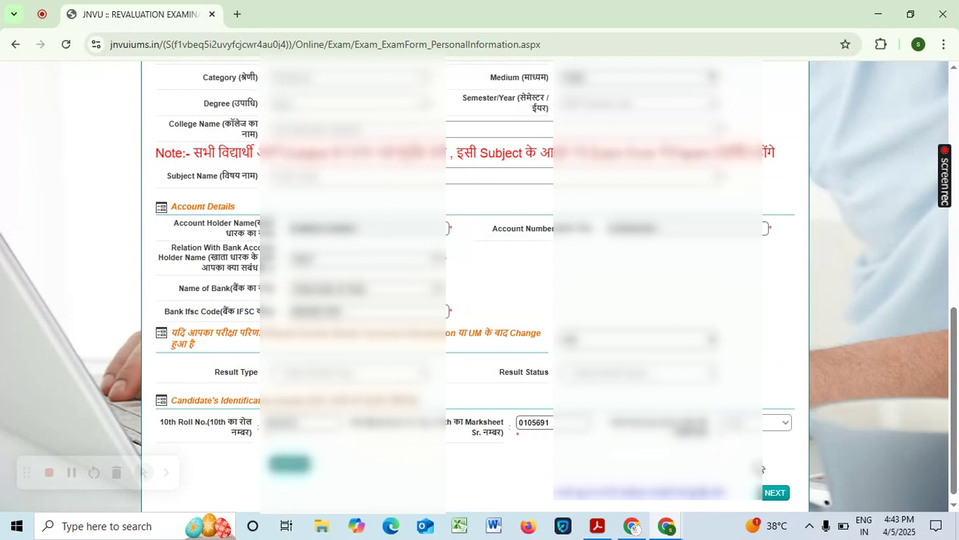
- Save the candidate's personal details and continue to the qualification page
left_click(71, 474)
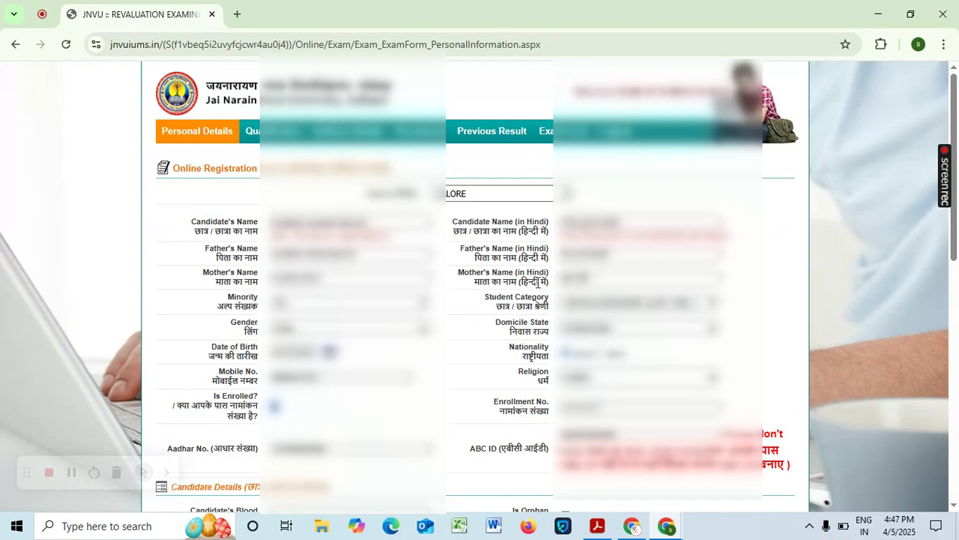
scroll(538, 282, "down", 1)
scroll(462, 290, "down", 1)
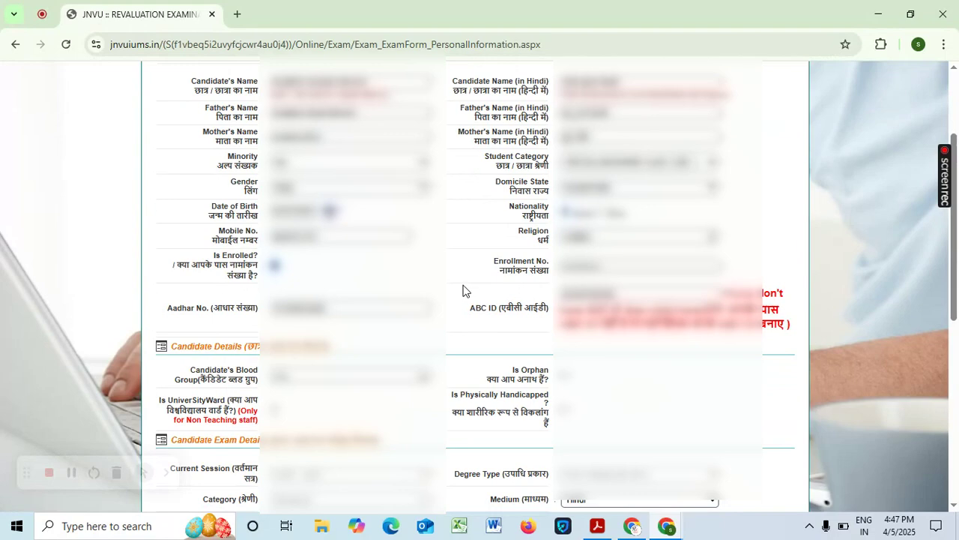
scroll(462, 290, "down", 5)
left_click(291, 453)
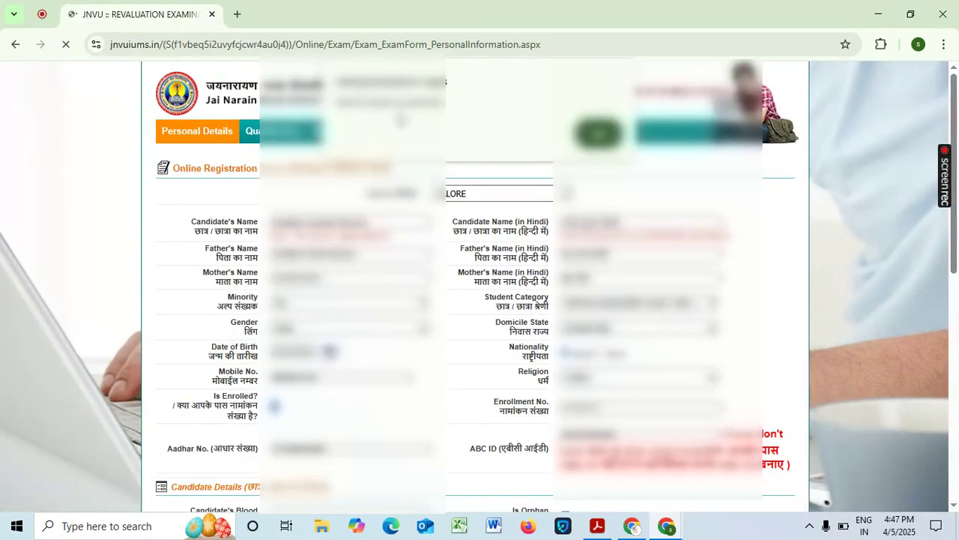
scroll(548, 108, "down", 2)
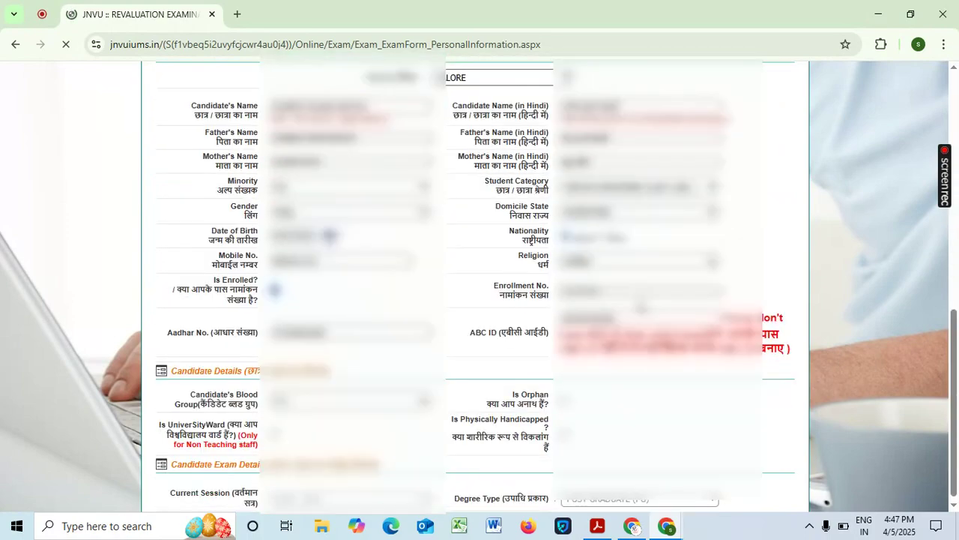
scroll(480, 300, "down", 6)
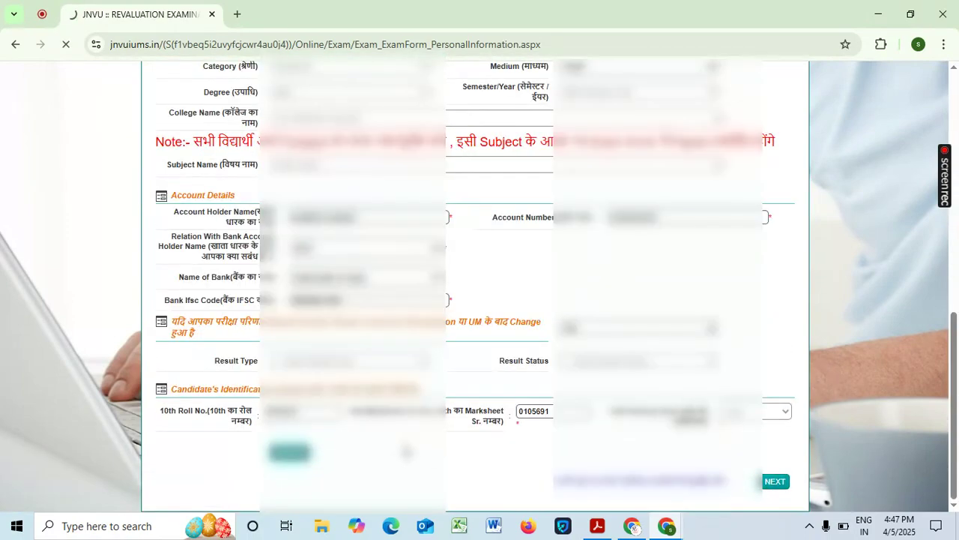
scroll(190, 382, "down", 4)
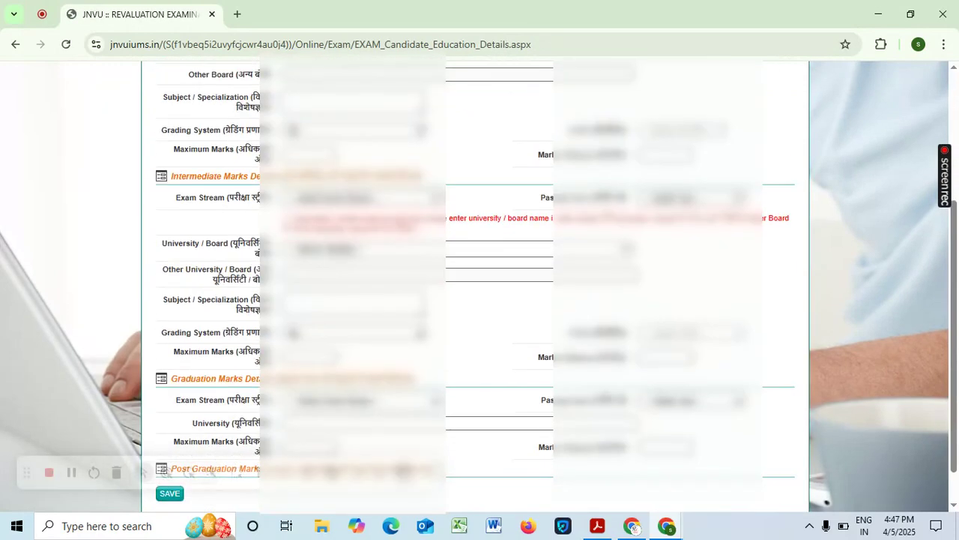
- Check the matriculation passing year options and set the matriculation board to RAJASTHAN BOARD
scroll(480, 300, "up", 4)
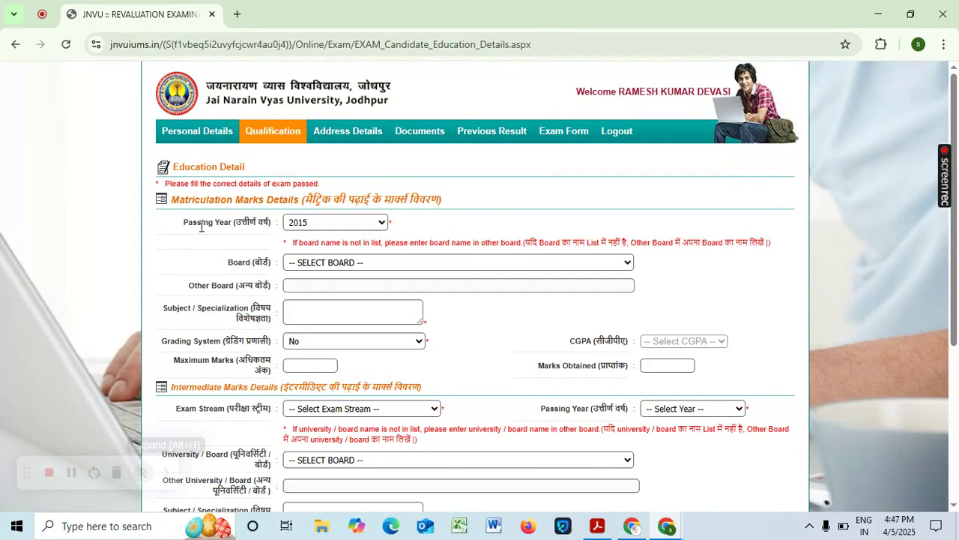
left_click(311, 225)
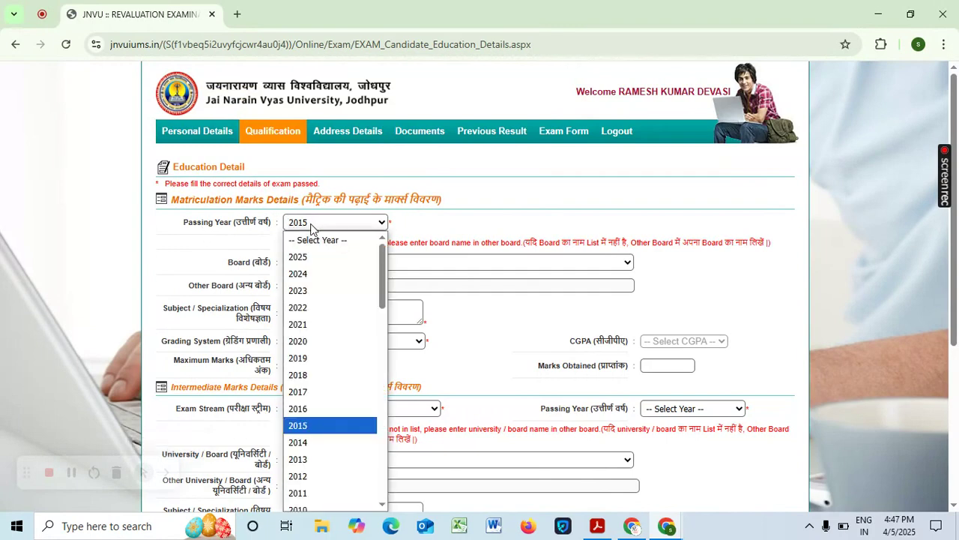
left_click(313, 227)
left_click(316, 266)
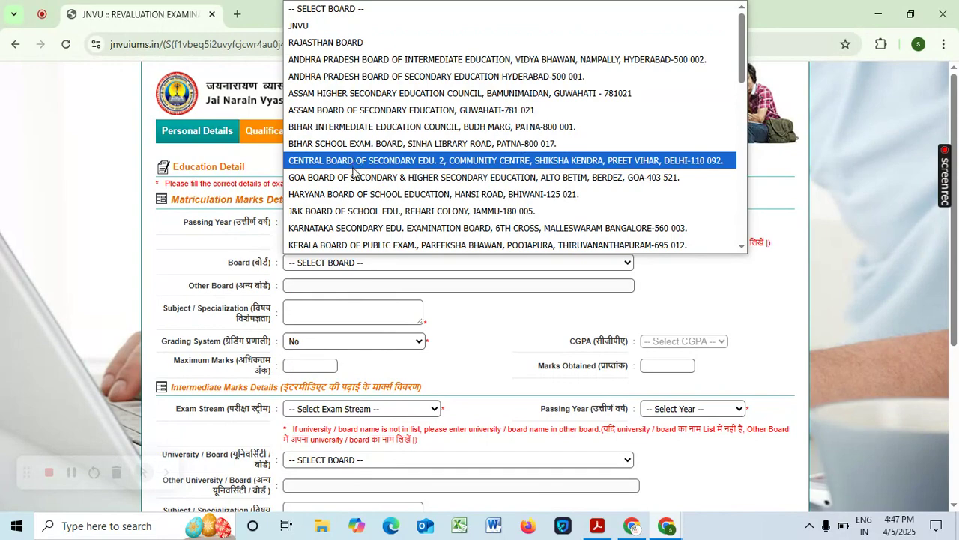
scroll(353, 120, "down", 10)
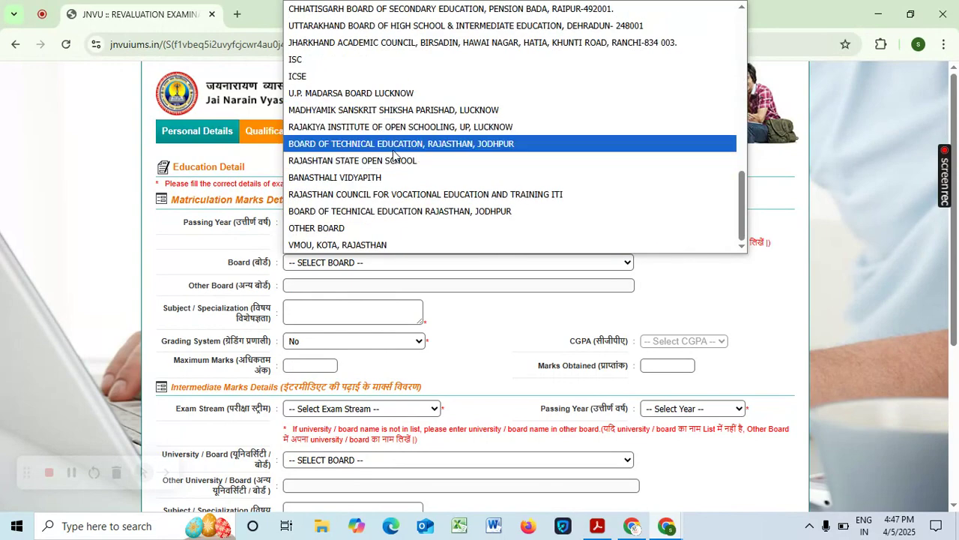
scroll(374, 169, "up", 10)
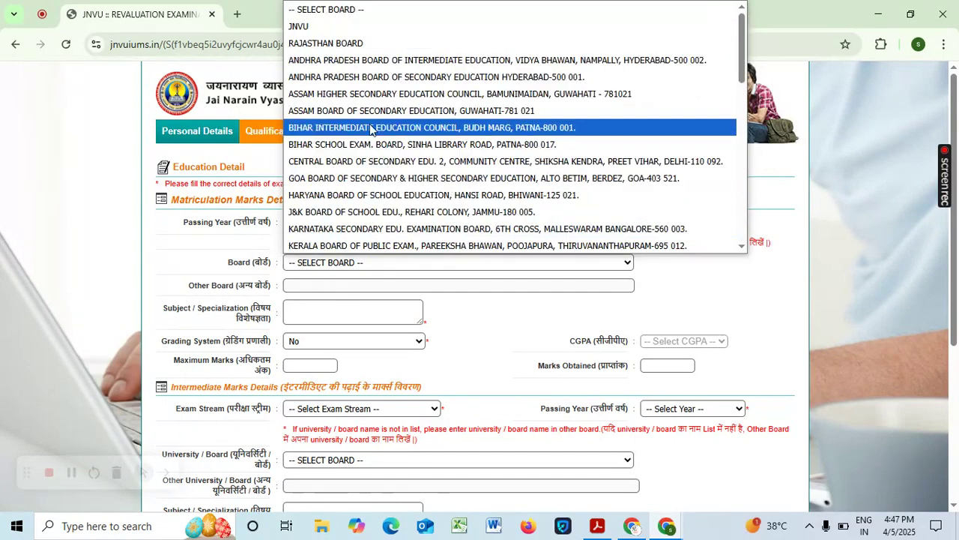
left_click(358, 43)
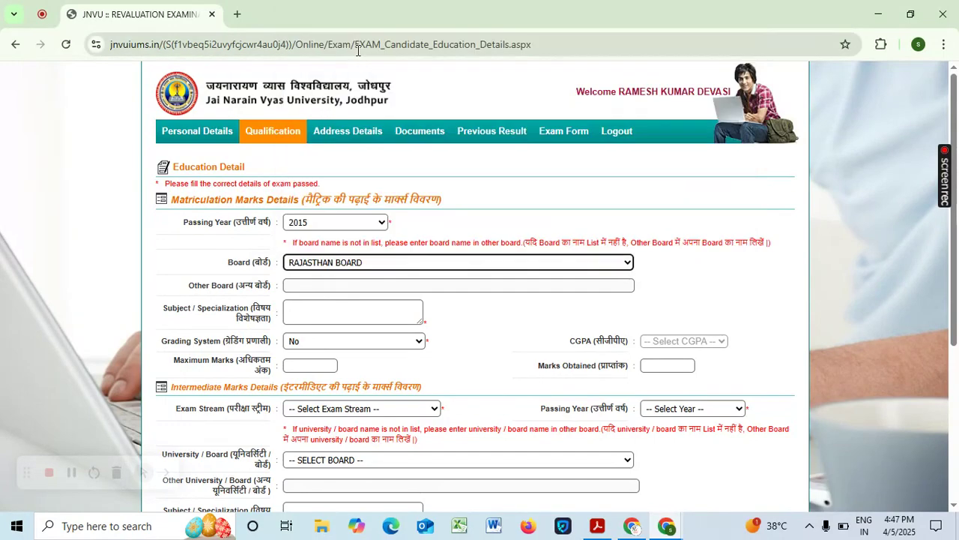
- Go through the matriculation subject, grading system, maximum marks and marks obtained fields
left_click(302, 318)
scroll(325, 292, "down", 2)
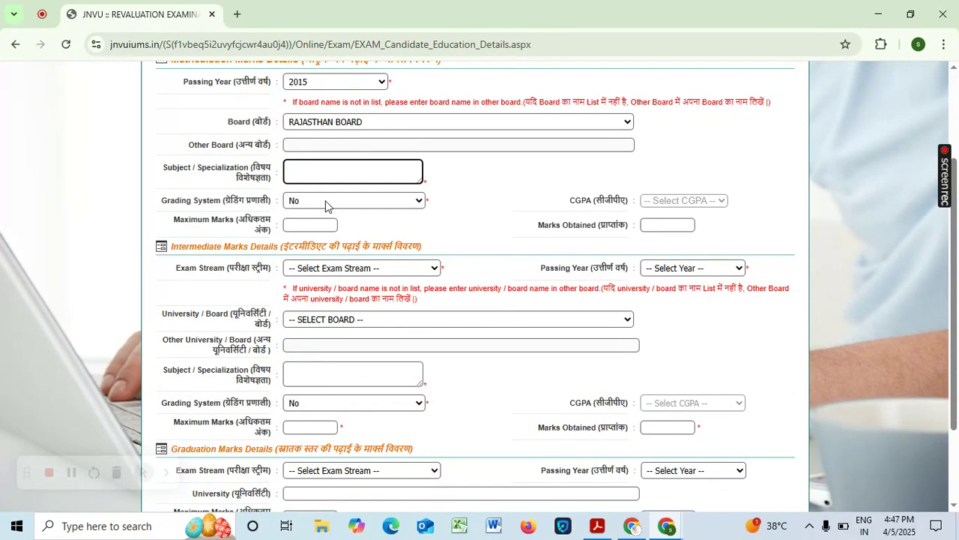
left_click(326, 200)
left_click(325, 200)
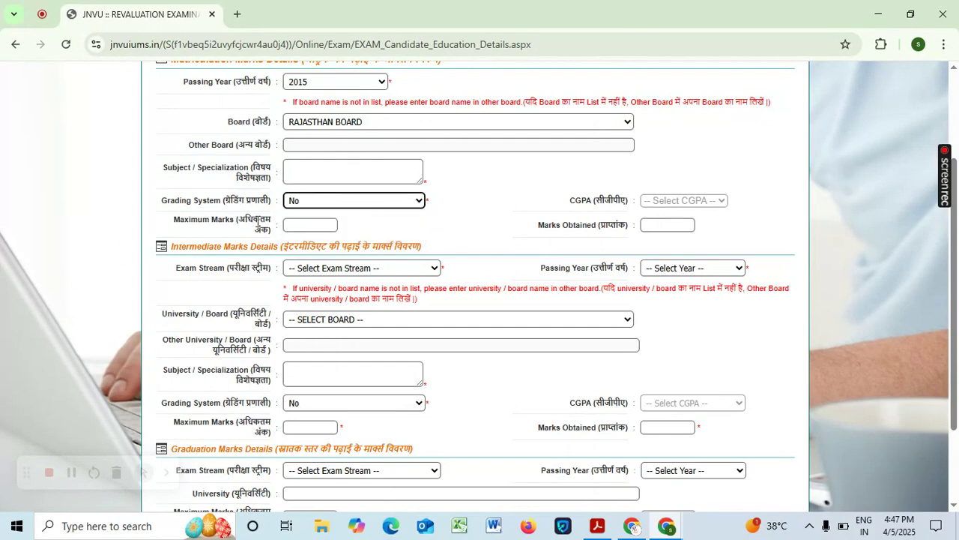
left_click(307, 227)
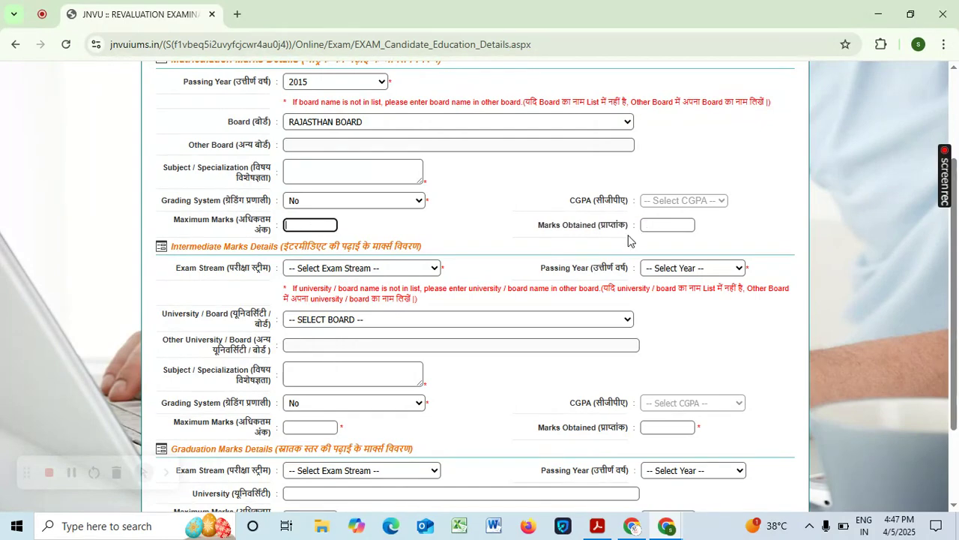
left_click(647, 225)
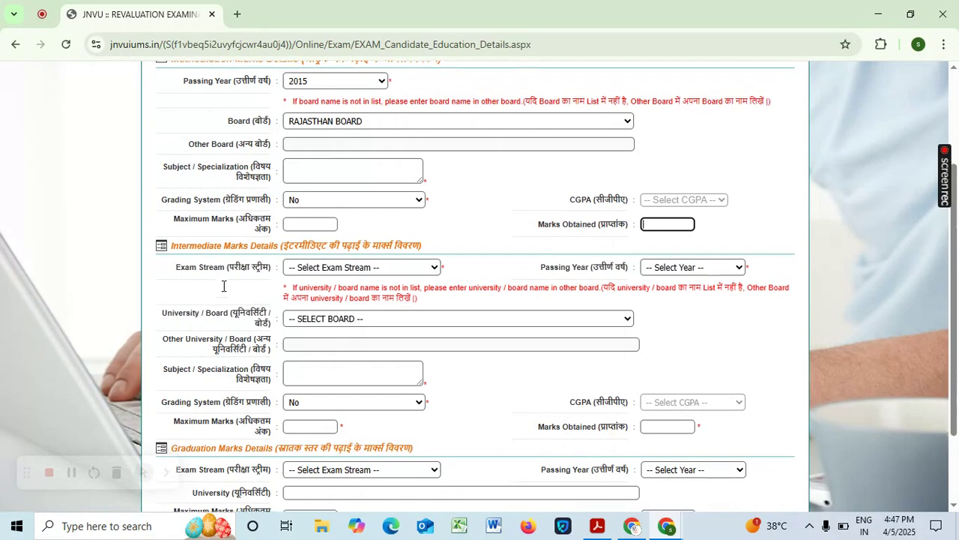
- Check the intermediate exam stream and passing year options, and set the intermediate board to RAJASTHAN BOARD
scroll(223, 285, "down", 2)
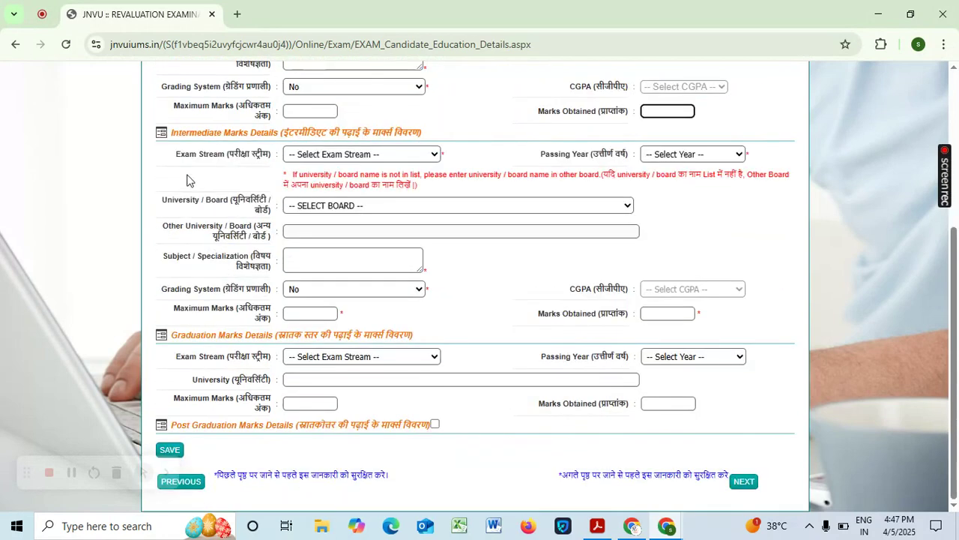
left_click(313, 155)
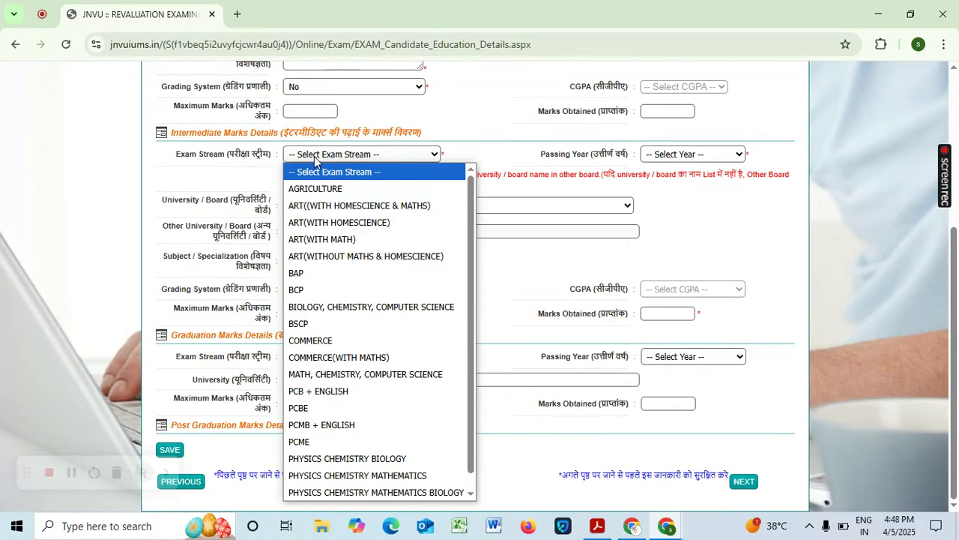
left_click(313, 158)
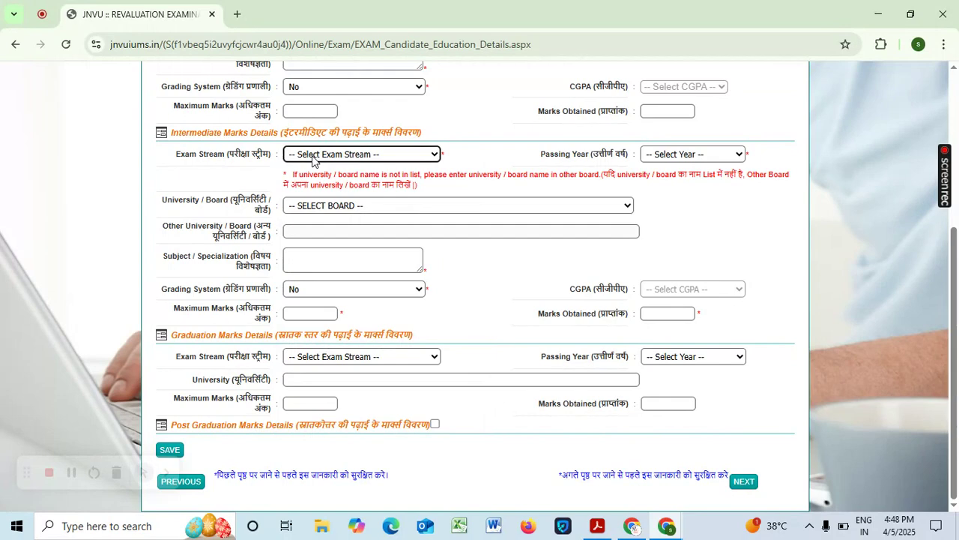
left_click(675, 155)
left_click(675, 155)
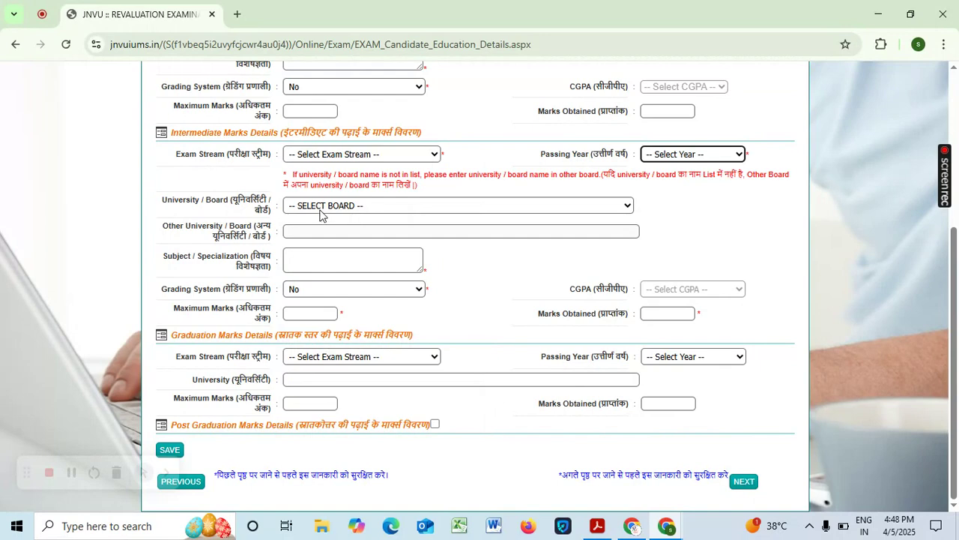
left_click(351, 208)
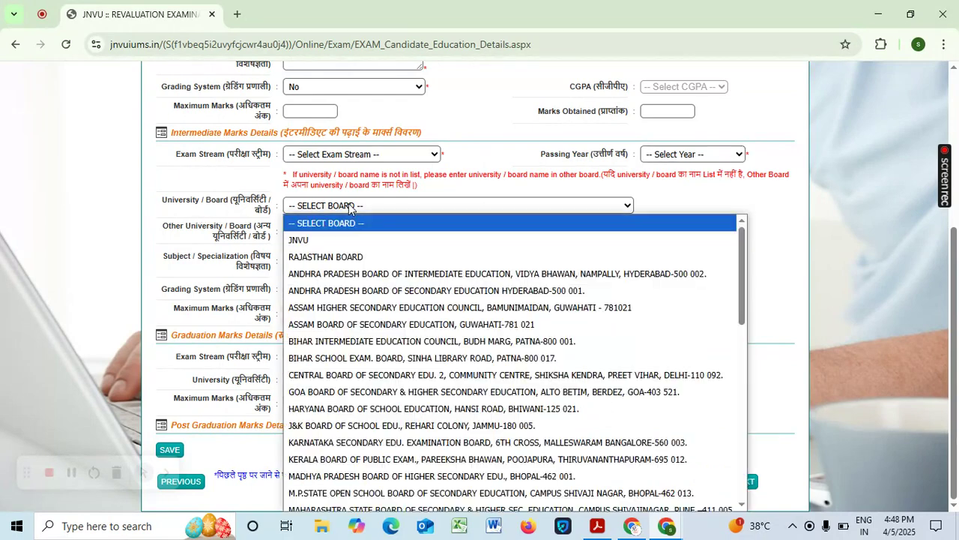
left_click(326, 219)
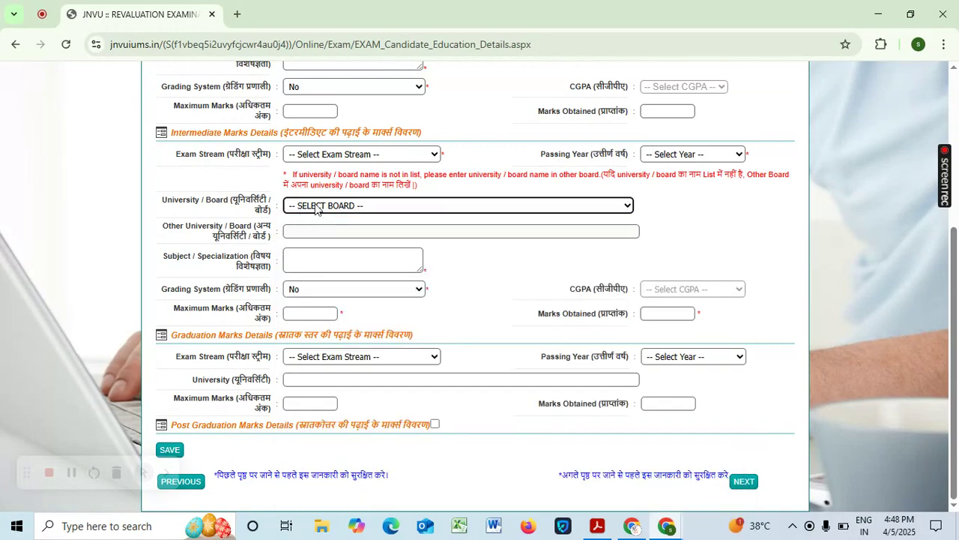
left_click(315, 206)
left_click(338, 255)
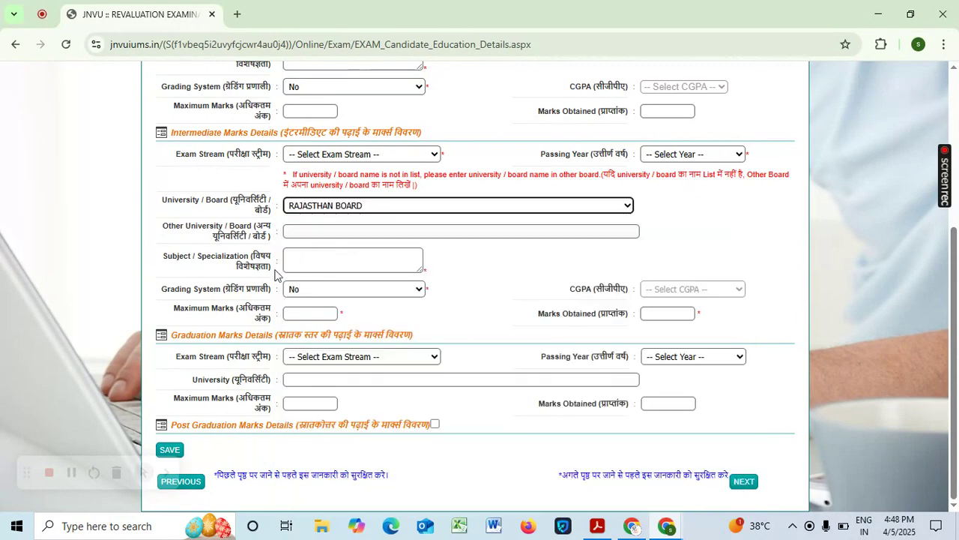
- Go through the intermediate subject, maximum marks and marks obtained fields
left_click(311, 260)
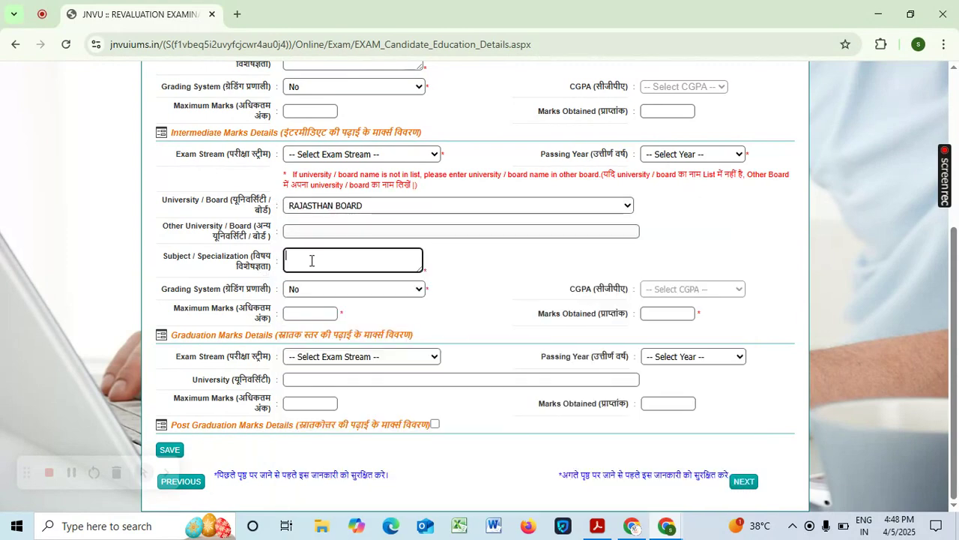
left_click(293, 313)
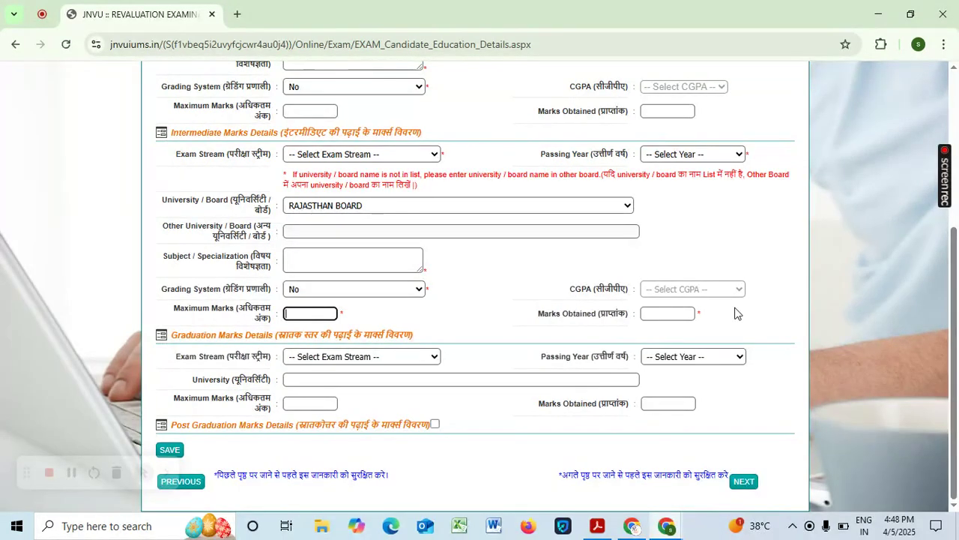
left_click(655, 312)
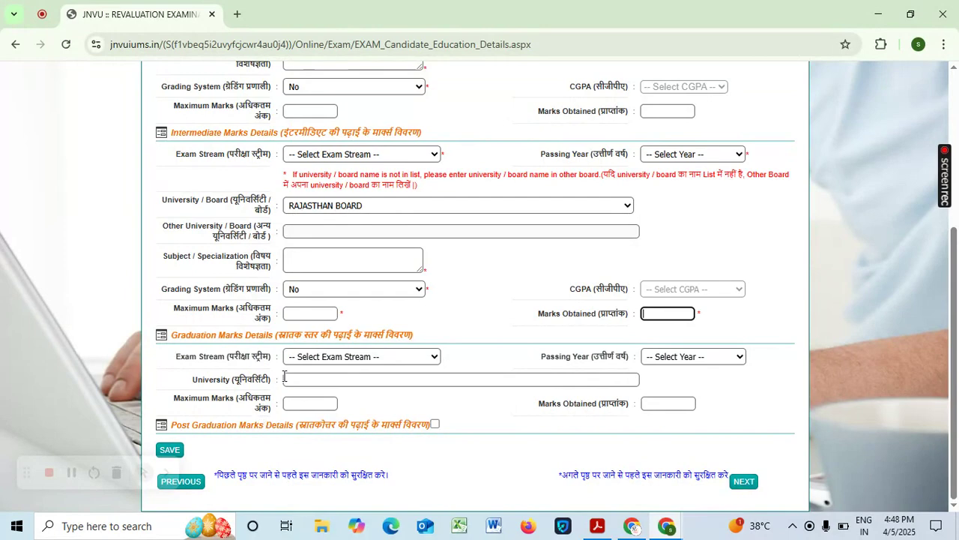
- Look over the graduation exam stream options and the university, maximum marks and marks obtained fields
left_click(305, 358)
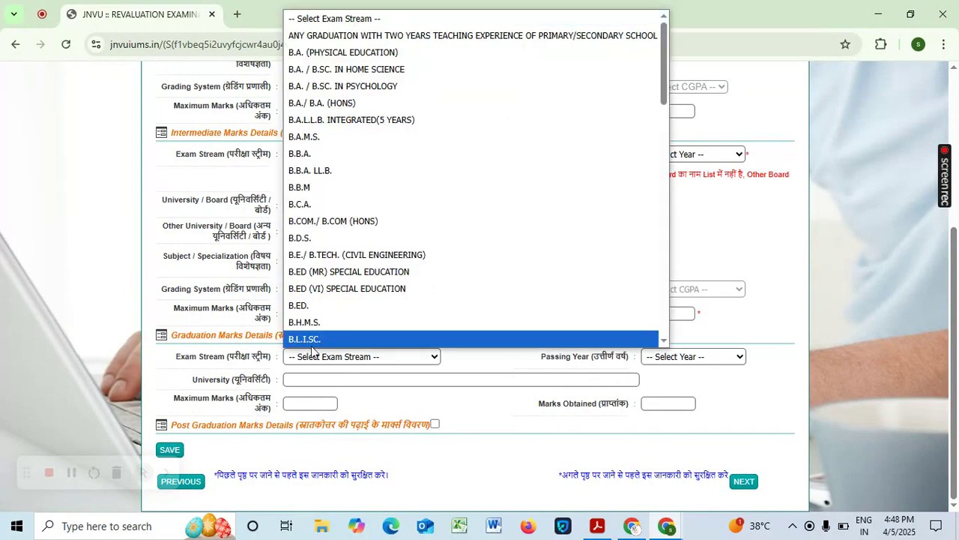
left_click(315, 384)
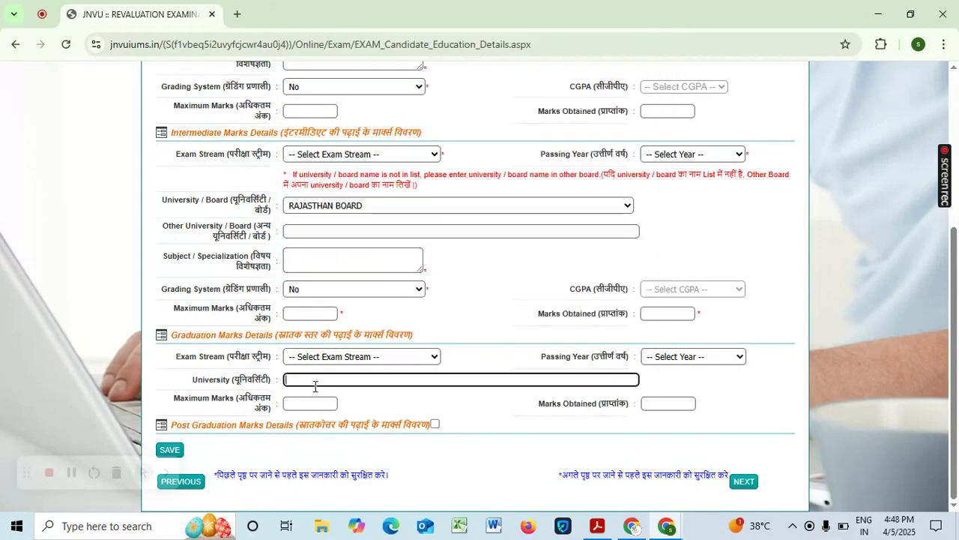
left_click(293, 405)
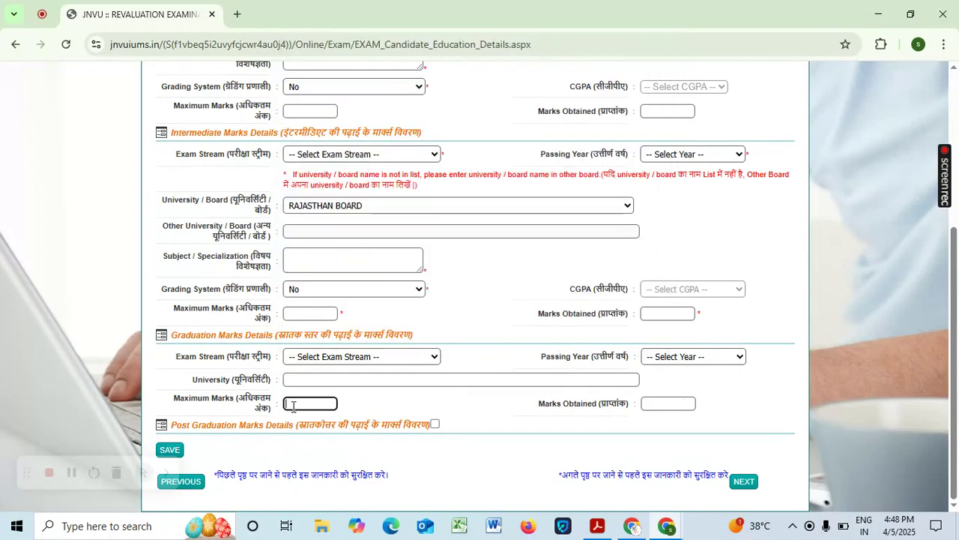
left_click(667, 401)
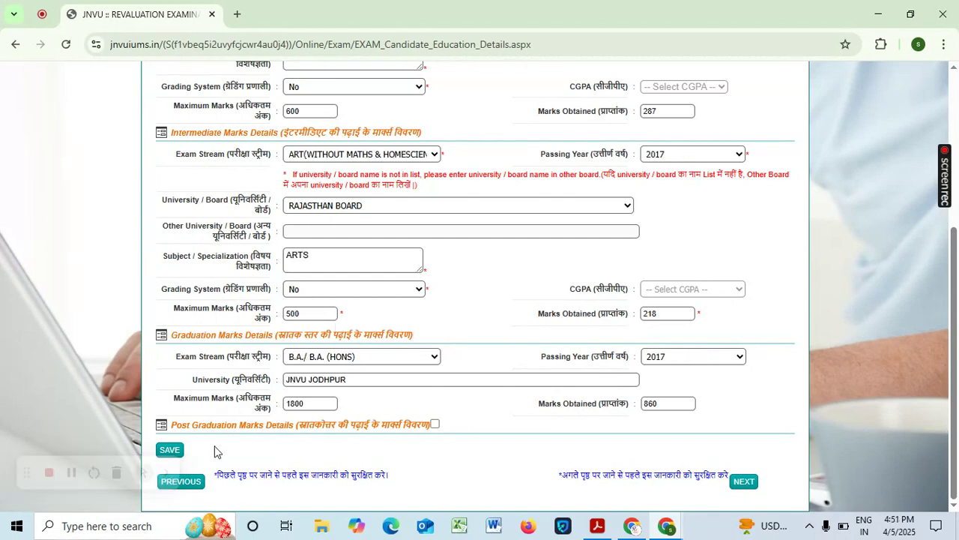
- Try to save the qualification details, and set the graduation passing year to 2024
left_click(175, 452)
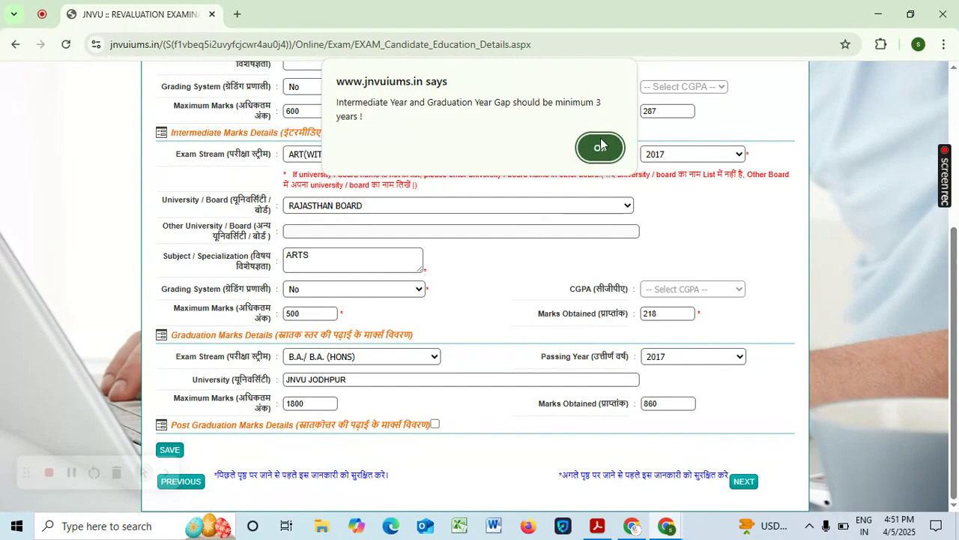
key("Return")
type("2024")
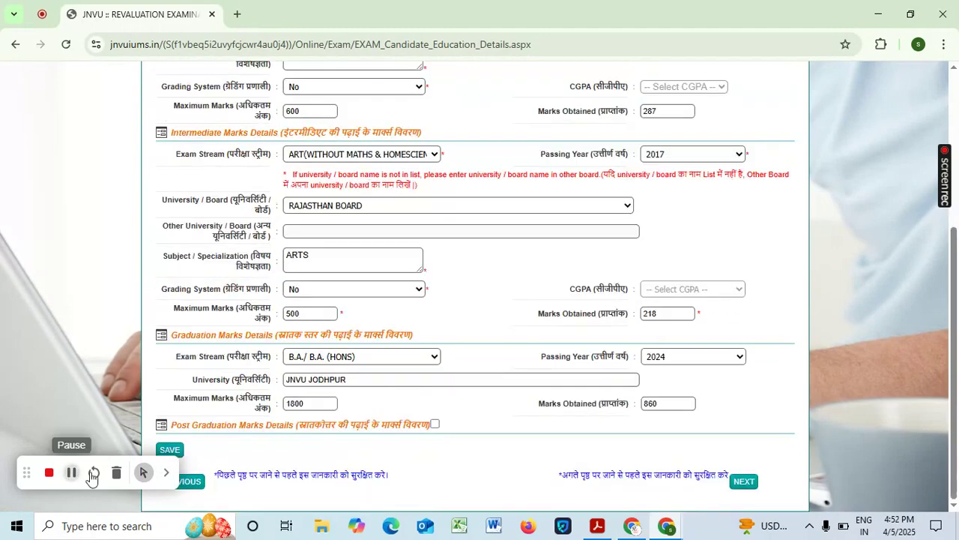
- Save the qualification details and continue to the address details page
left_click(171, 451)
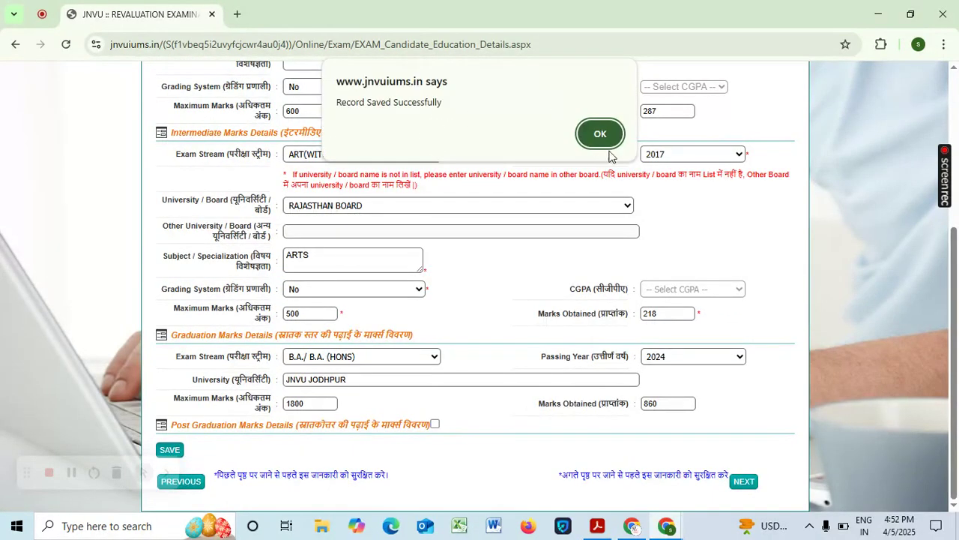
left_click(600, 135)
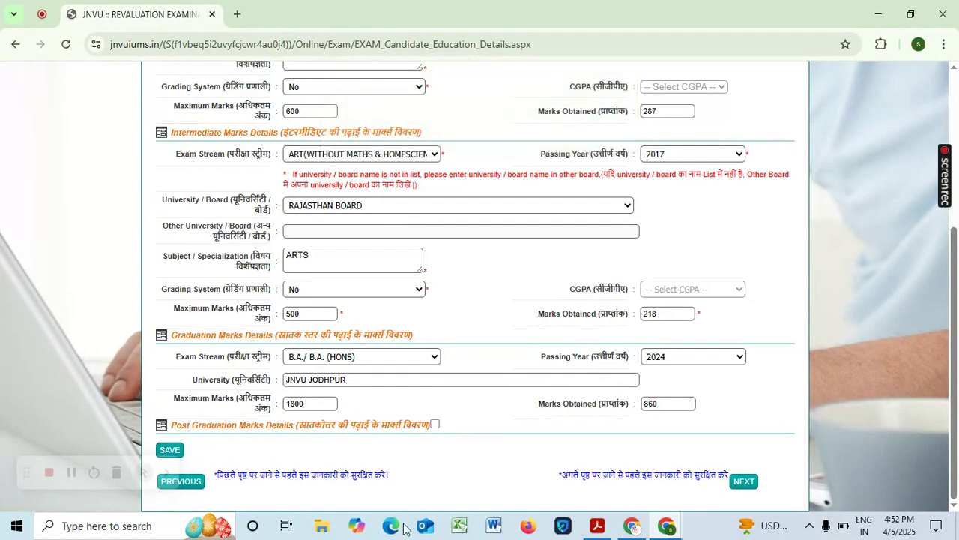
left_click(754, 488)
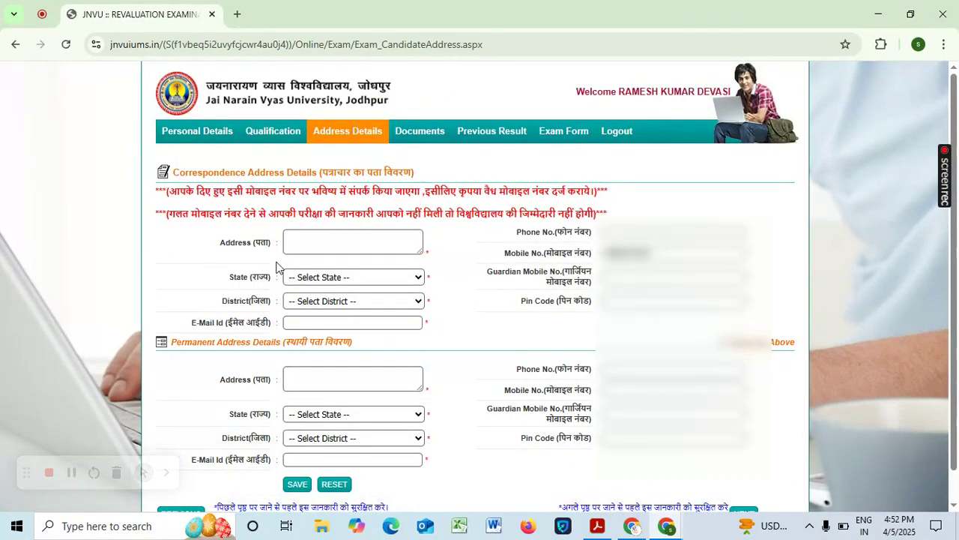
- Set the correspondence address's state to RAJASTHAN and its district to BARMER
left_click(315, 239)
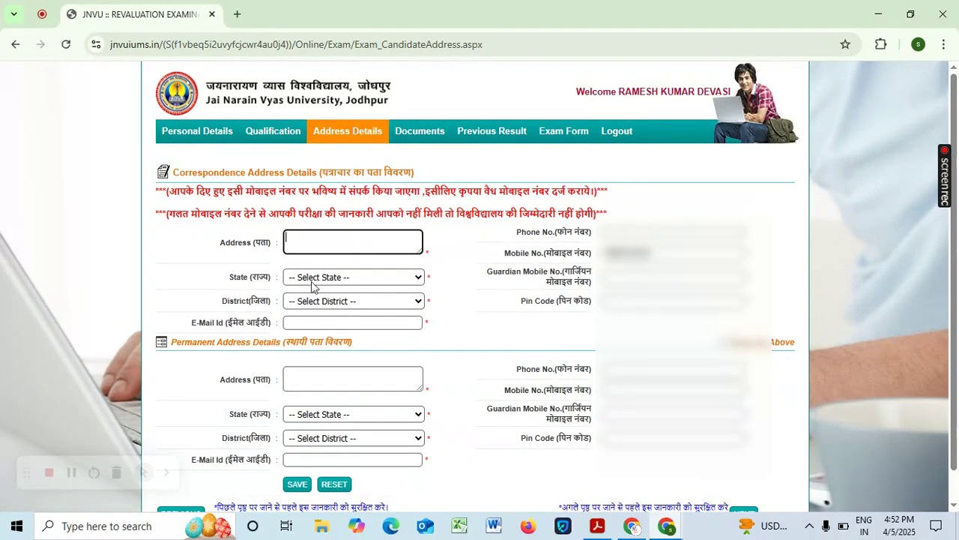
left_click(315, 285)
scroll(341, 142, "down", 7)
left_click(339, 143)
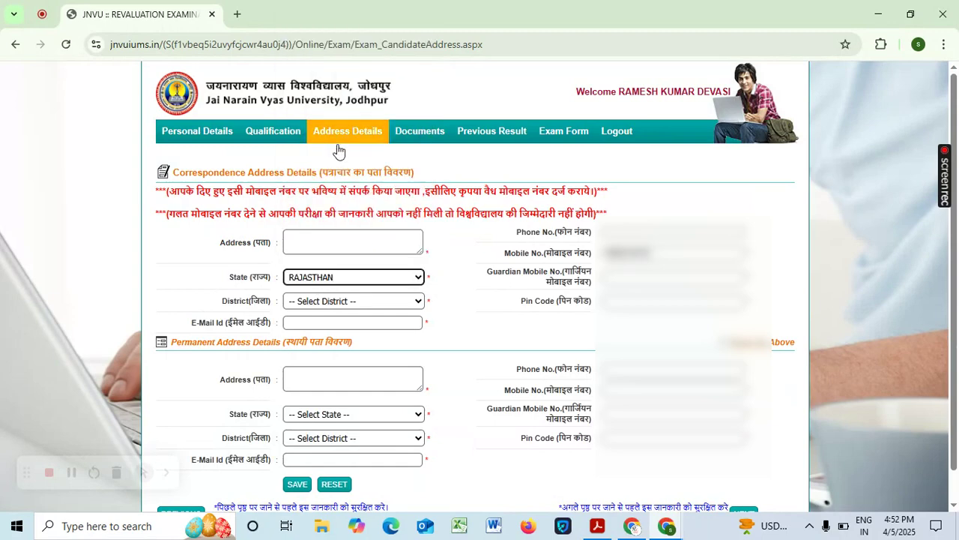
left_click(675, 277)
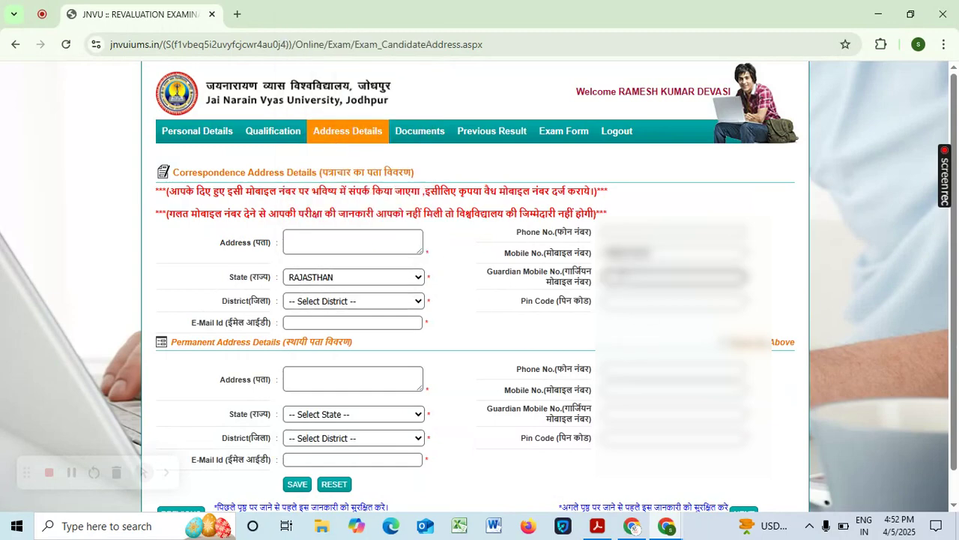
left_click(375, 304)
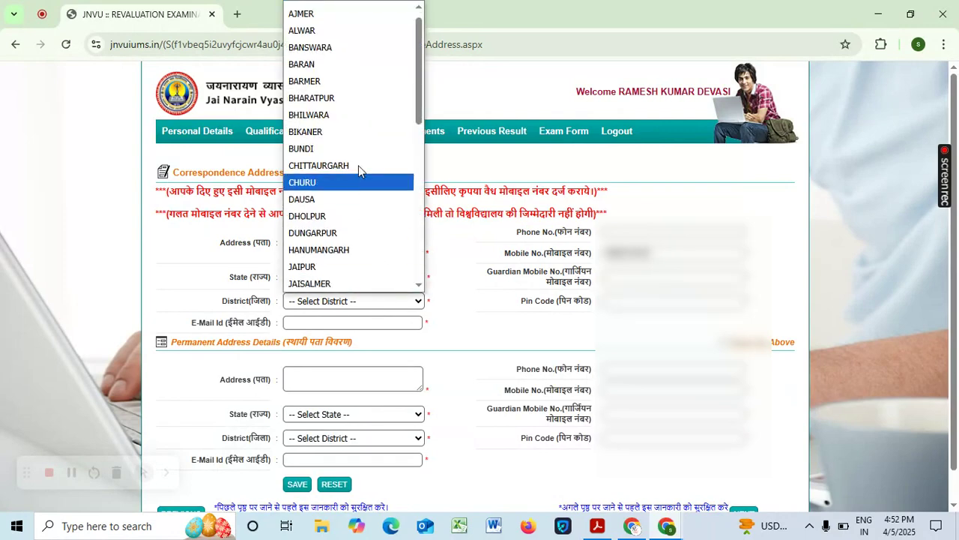
left_click(323, 82)
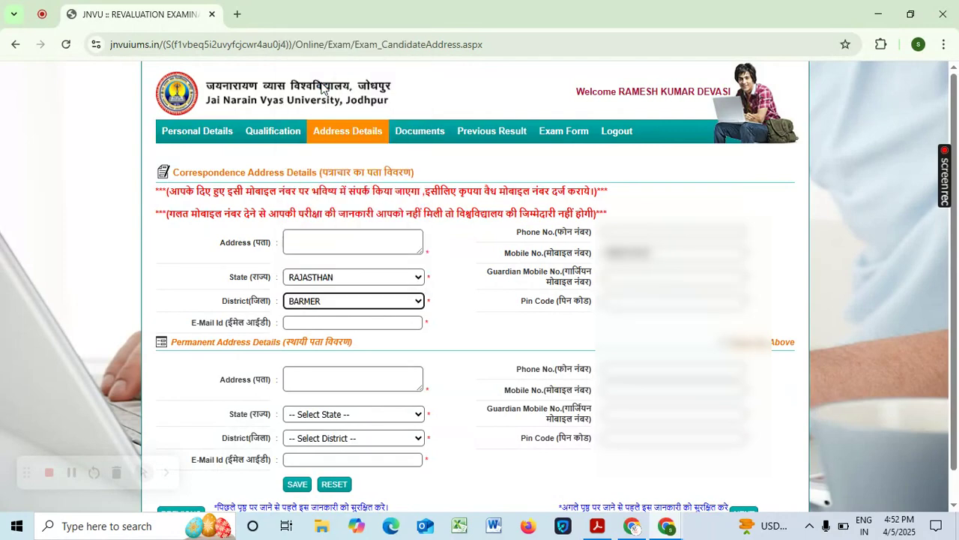
- Fill in the contact's e-mail and the remaining correspondence and permanent address fields, and continue to the documents page
left_click(311, 323)
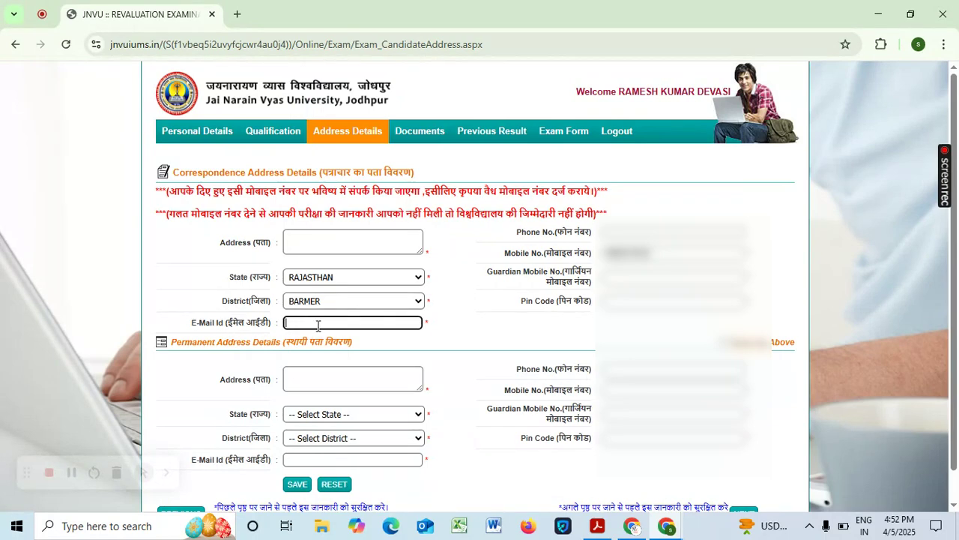
scroll(318, 325, "down", 2)
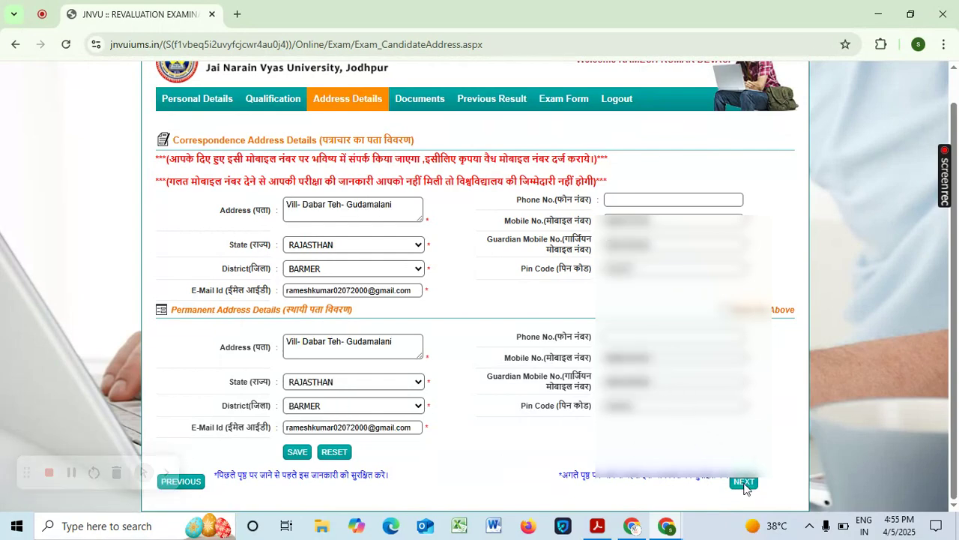
left_click(743, 482)
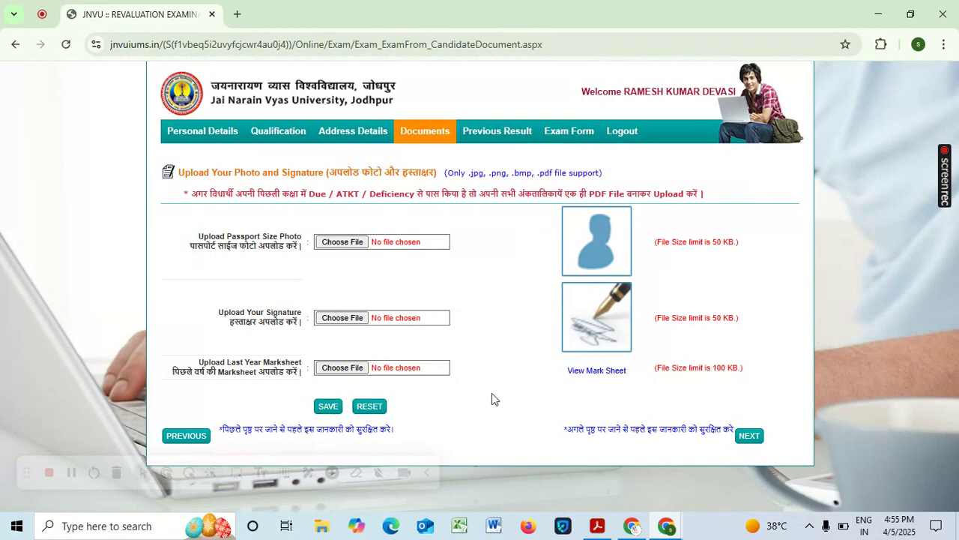
left_click(426, 472)
left_click(71, 472)
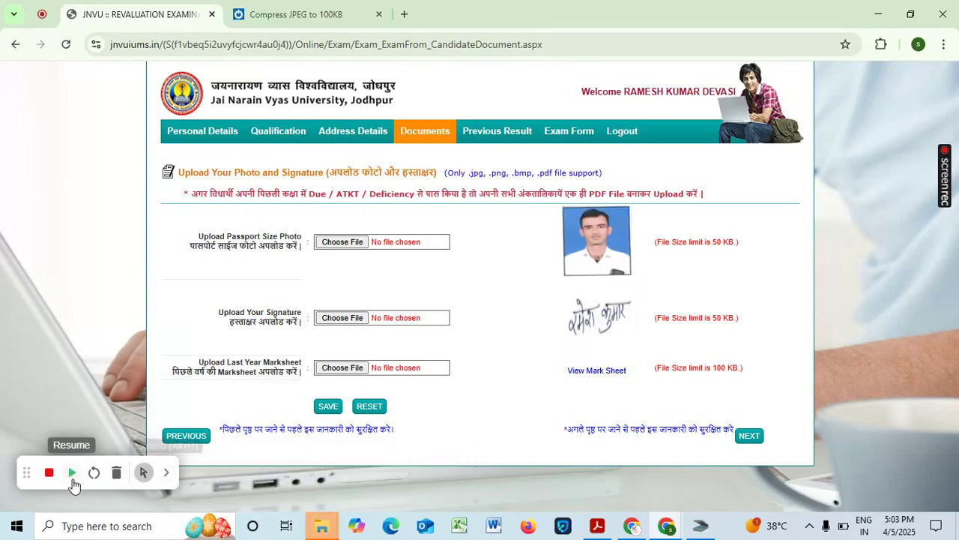
left_click(71, 472)
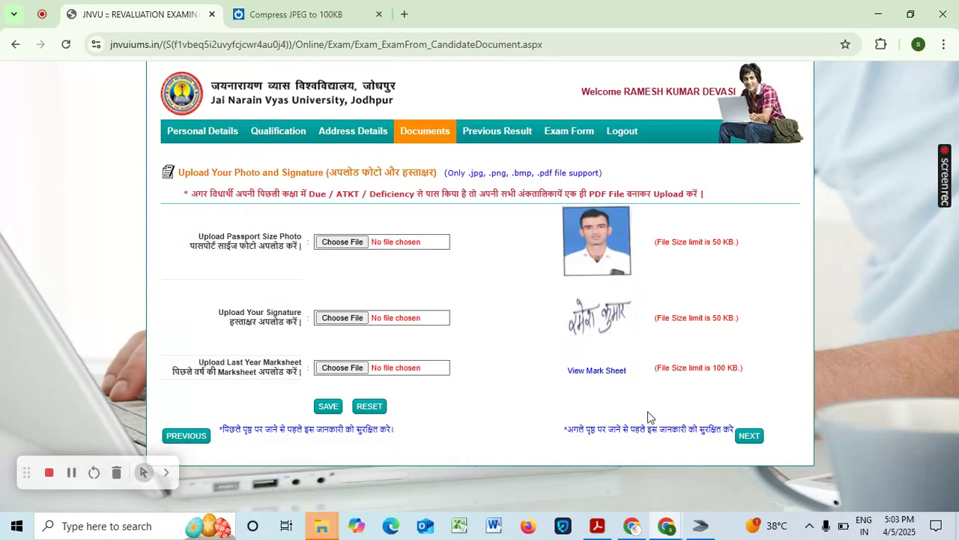
- Go on from the documents to the previous result page, save the result status and continue to the exam form
left_click(749, 437)
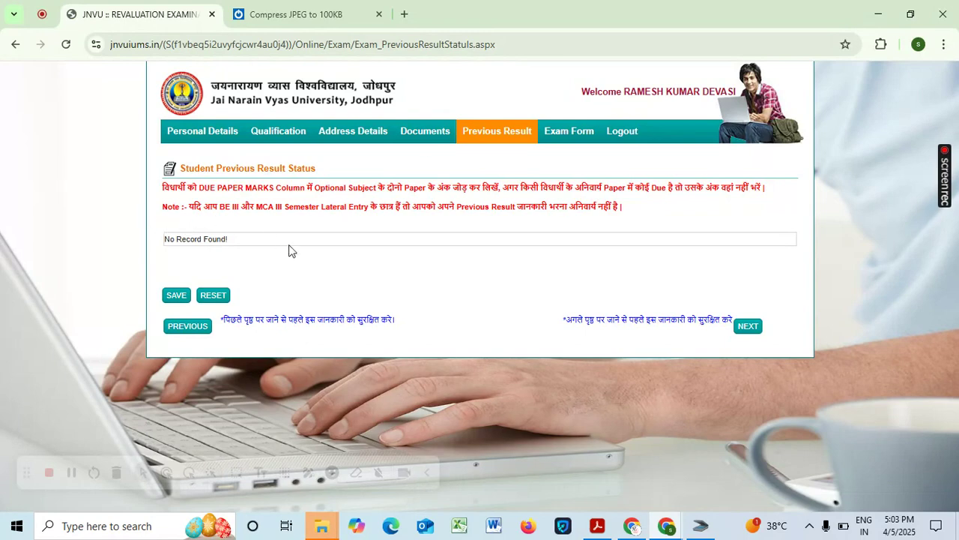
left_click(169, 298)
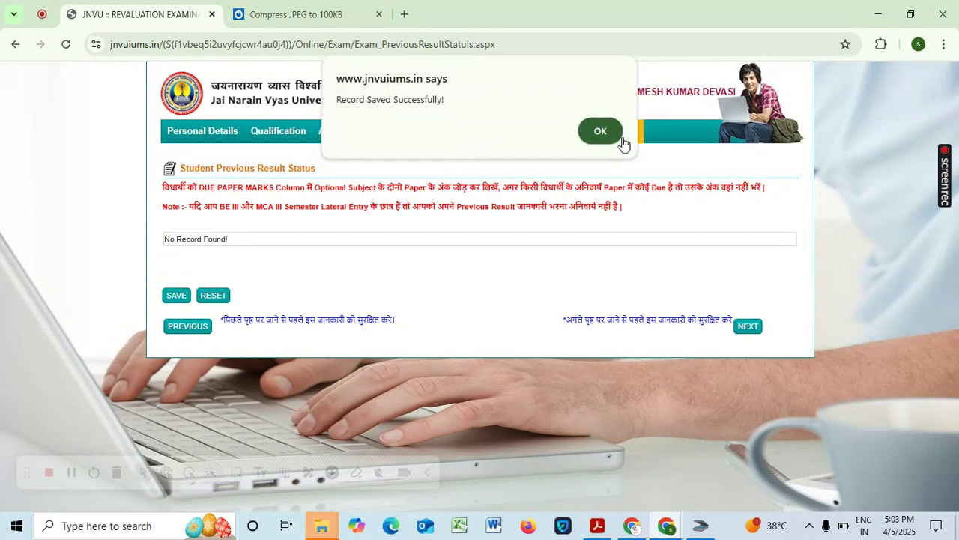
left_click(609, 135)
left_click(747, 334)
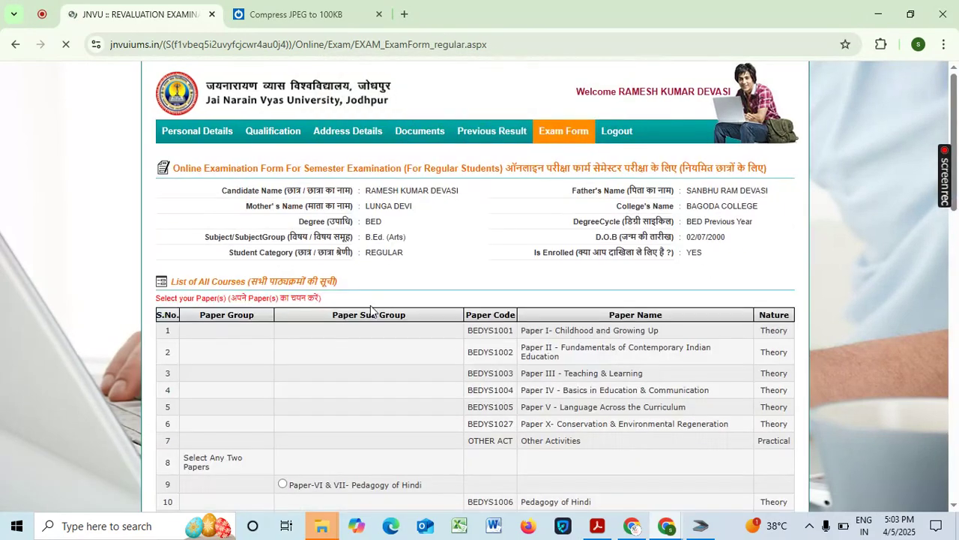
- Select Pedagogy of Hindi and Pedagogy of History as the two Paper-VI & VII choices
scroll(370, 305, "down", 2)
scroll(195, 248, "down", 2)
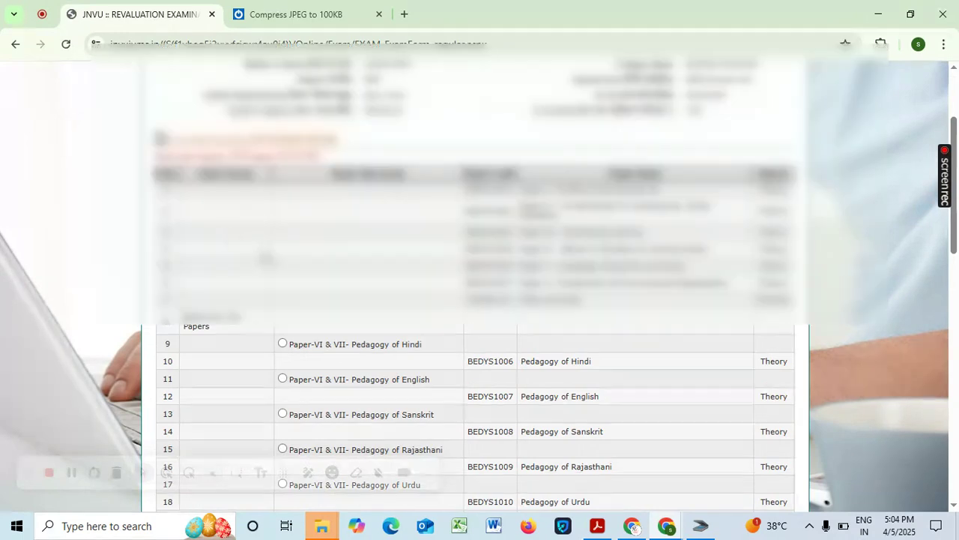
left_click(282, 274)
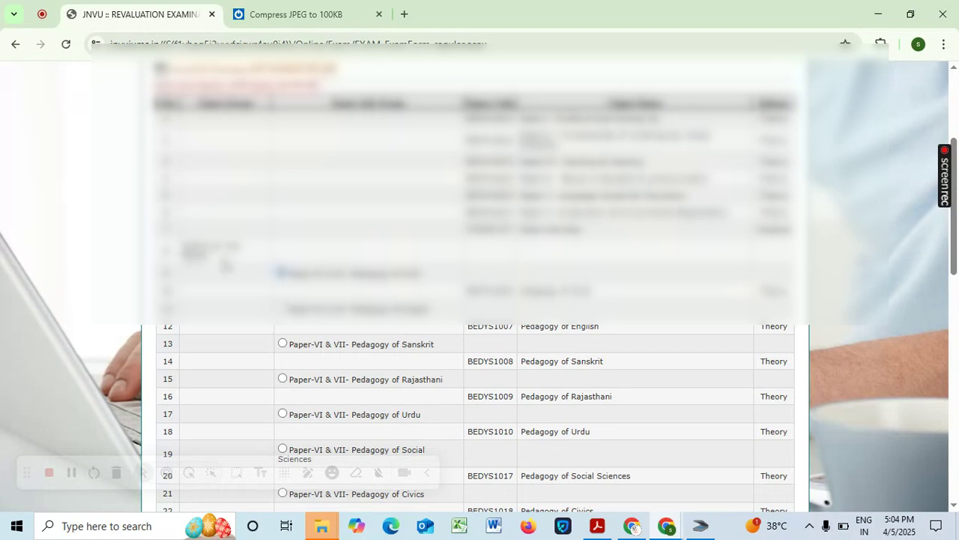
scroll(224, 263, "down", 1)
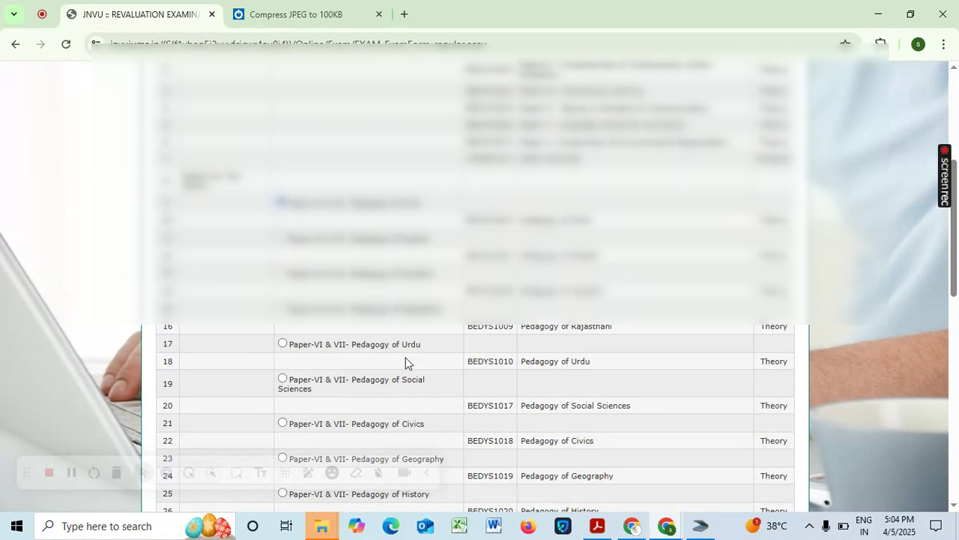
scroll(407, 329, "down", 1)
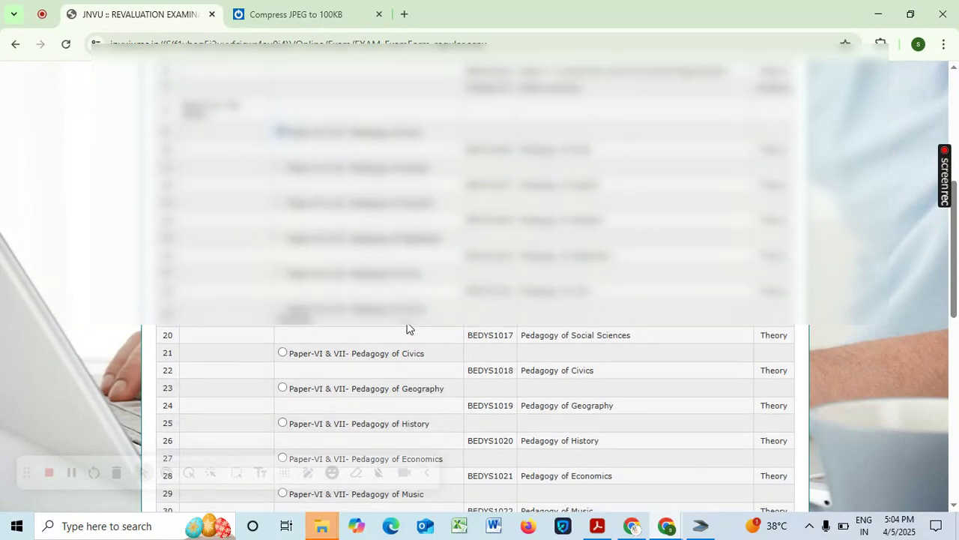
left_click(283, 422)
- Check the two selected pedagogy papers in the course list and verify the papers
scroll(380, 352, "down", 2)
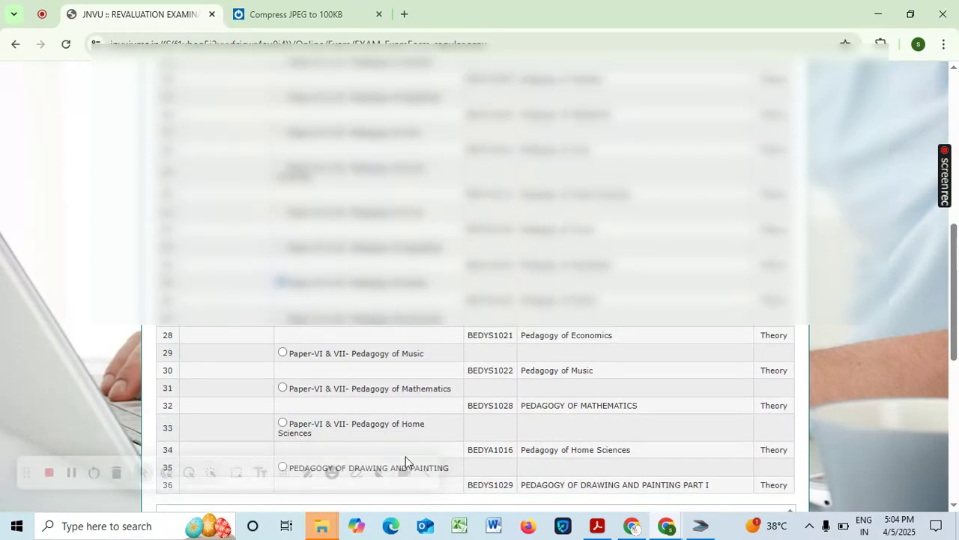
left_click(428, 478)
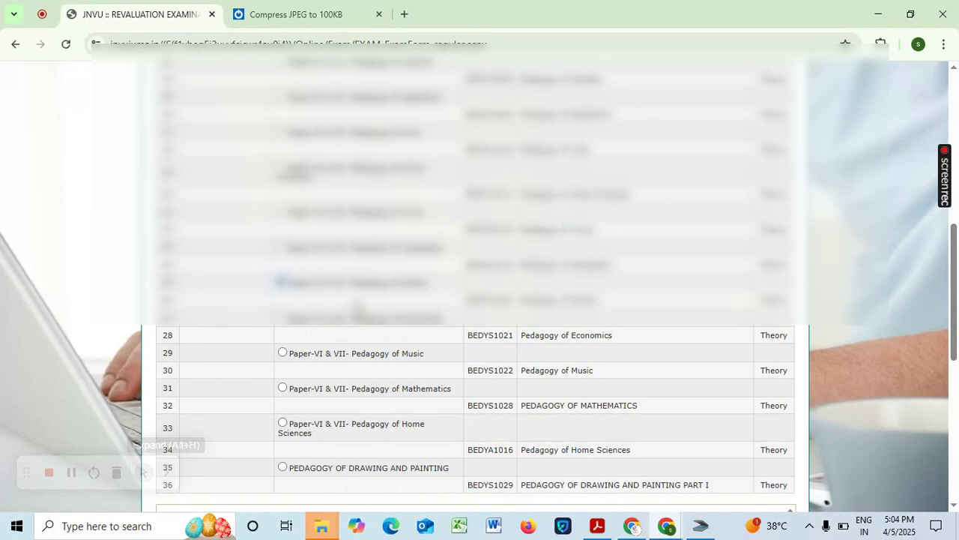
scroll(356, 268, "up", 3)
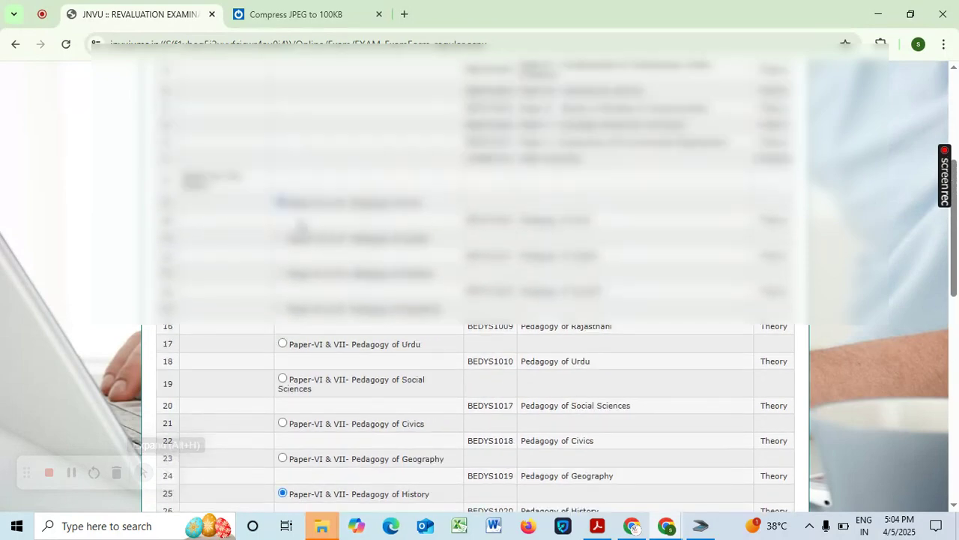
scroll(370, 296, "down", 6)
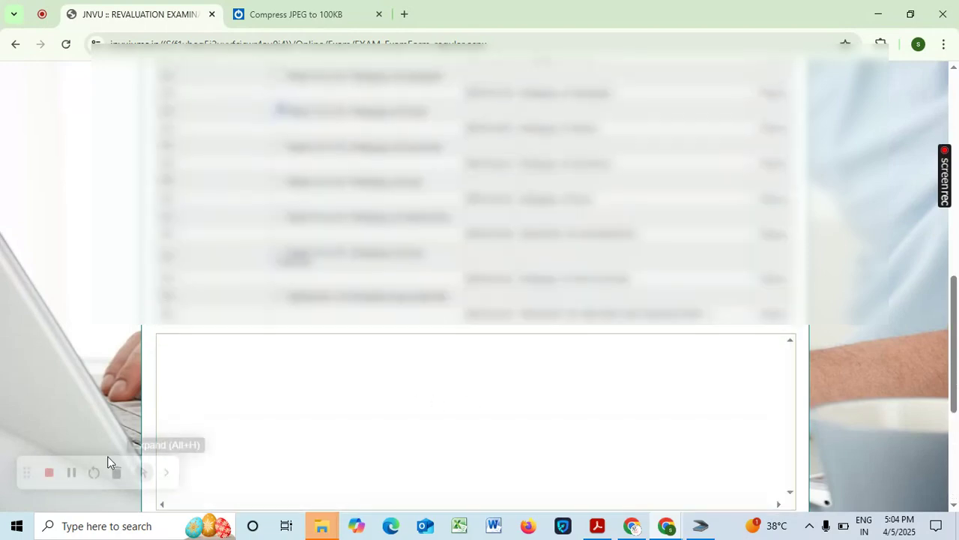
scroll(314, 221, "down", 6)
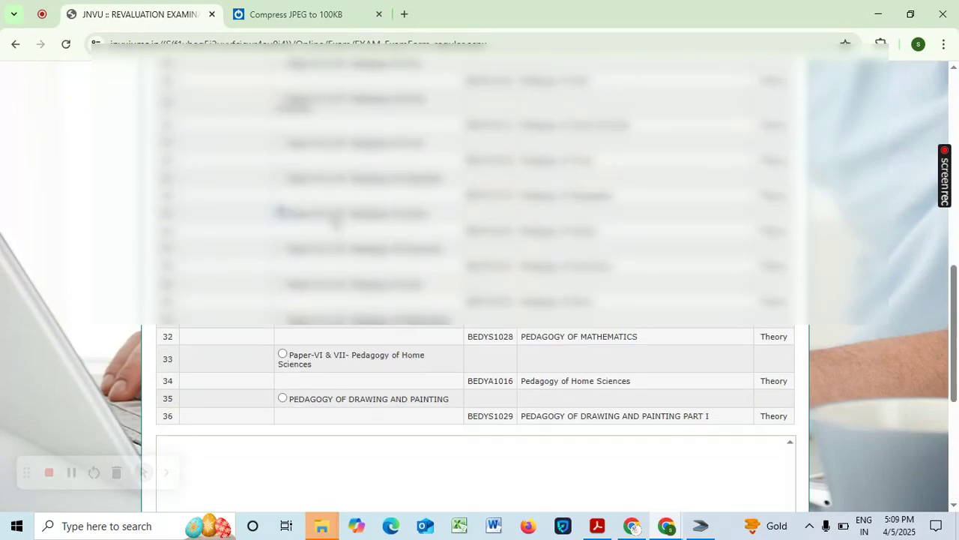
scroll(448, 482, "down", 1)
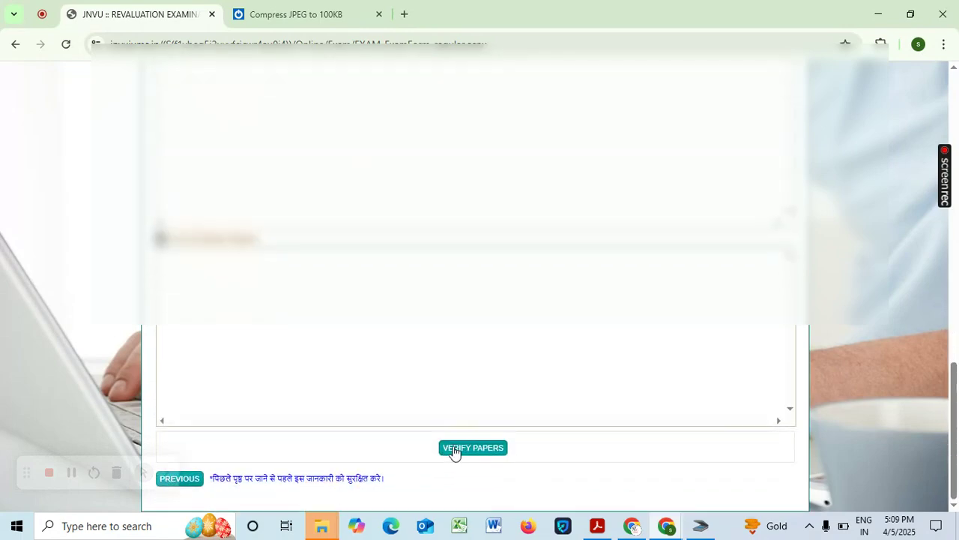
left_click(455, 449)
- Look through the verified paper list once more, submit the paper selection and confirm the submission
scroll(414, 281, "up", 3)
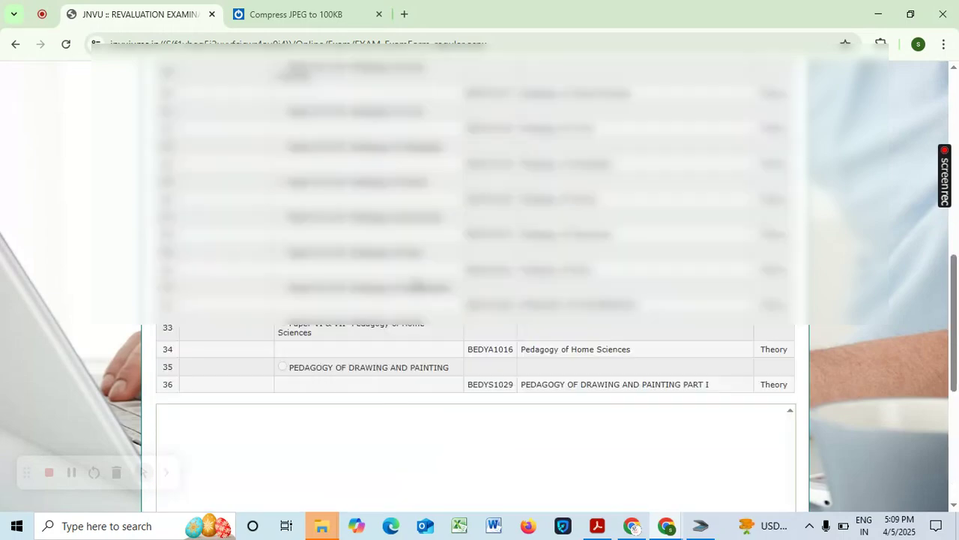
scroll(450, 375, "down", 3)
scroll(458, 381, "up", 10)
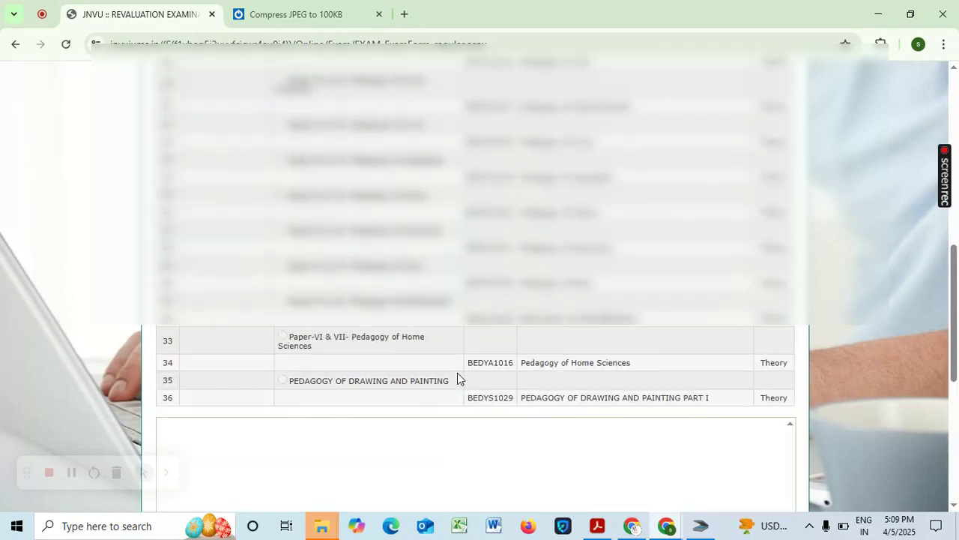
scroll(445, 357, "up", 3)
scroll(450, 386, "down", 10)
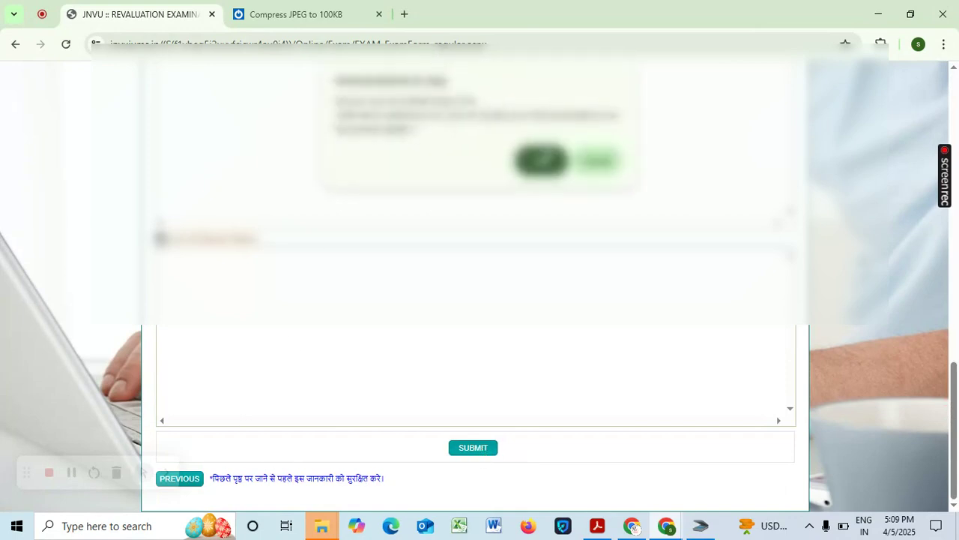
left_click(542, 156)
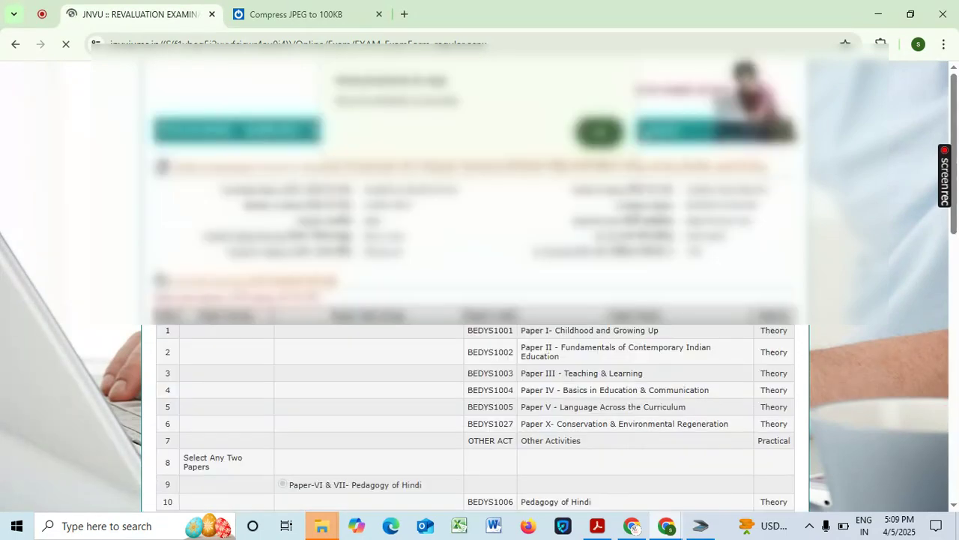
- Close the submission message and continue from the exam form to the registration preview
scroll(91, 390, "down", 5)
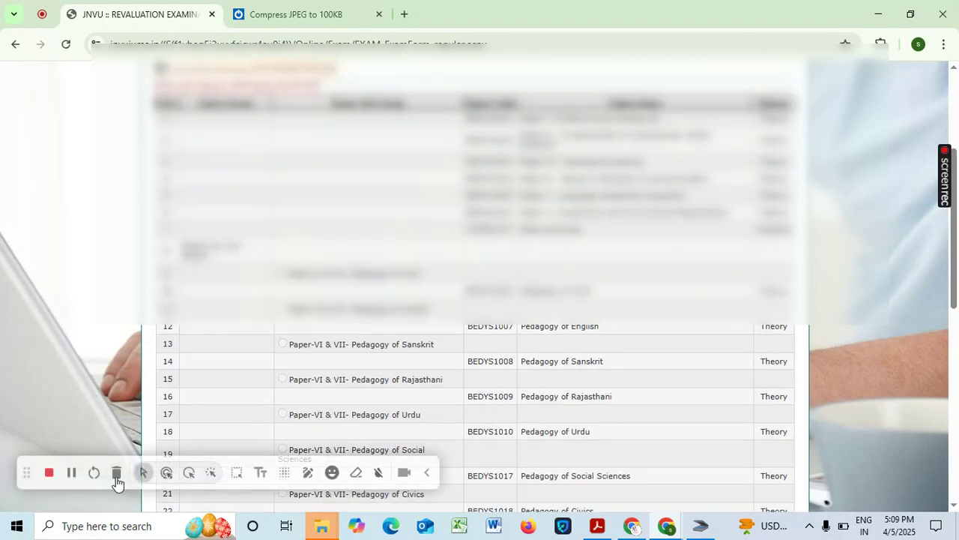
scroll(787, 470, "down", 5)
left_click(745, 480)
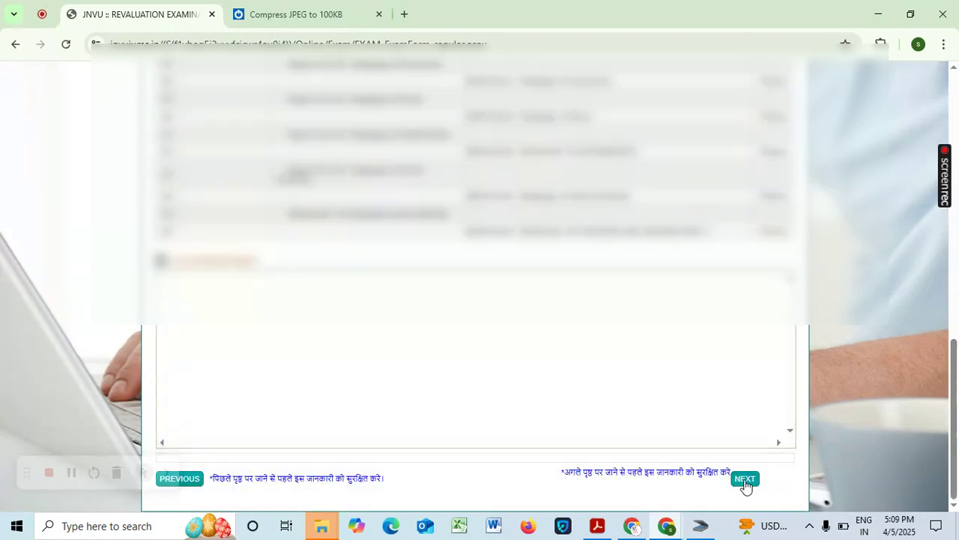
- Check the preview's personal, exam, bank, address and photo details, and continue to the course and fee page
scroll(420, 262, "down", 2)
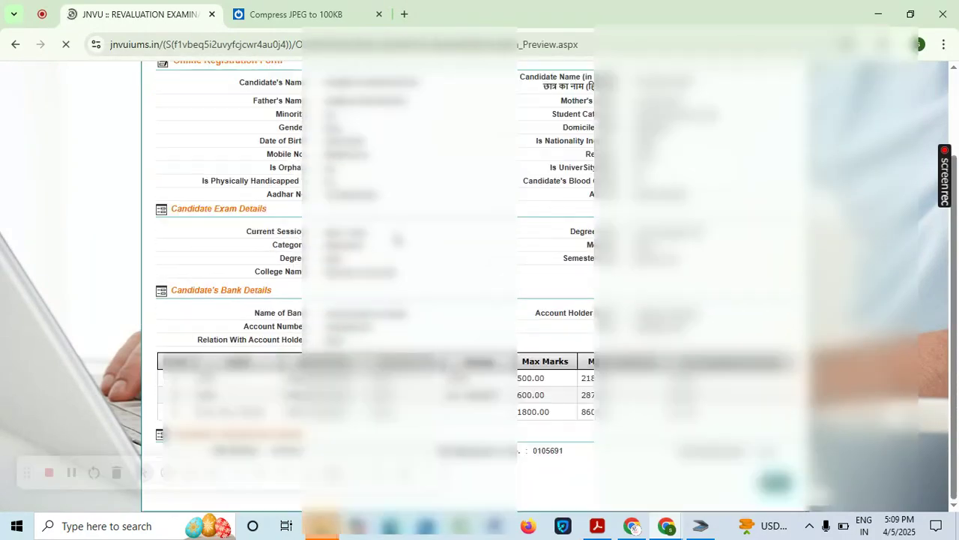
scroll(435, 277, "up", 2)
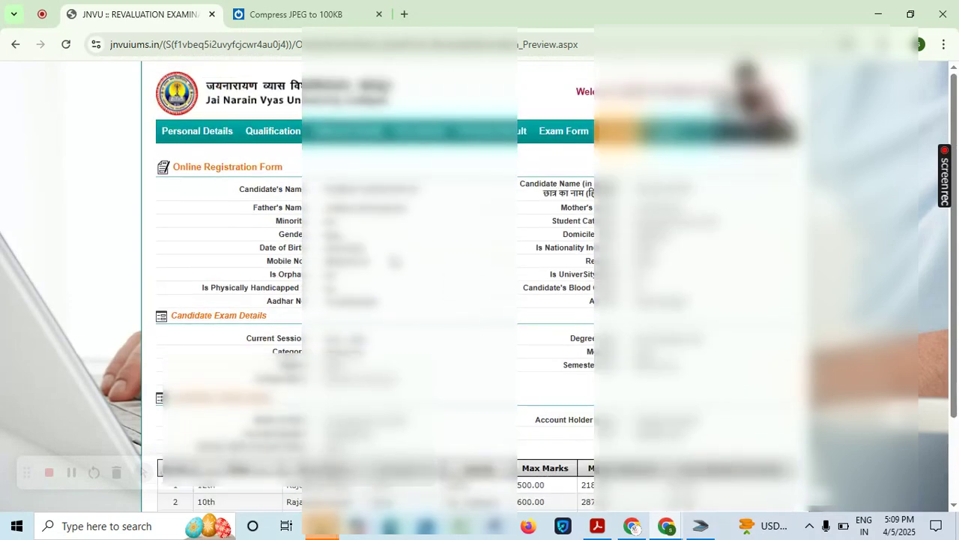
scroll(480, 284, "down", 2)
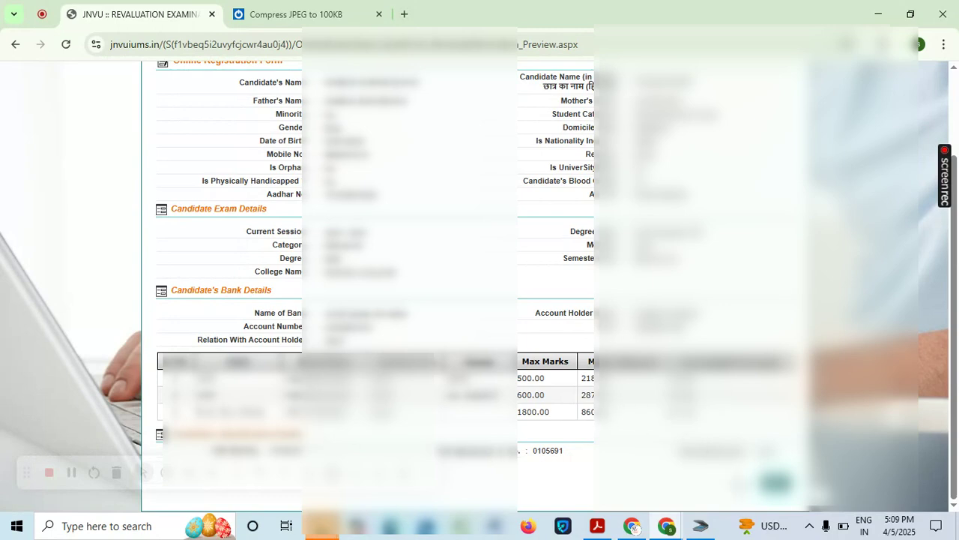
left_click(778, 488)
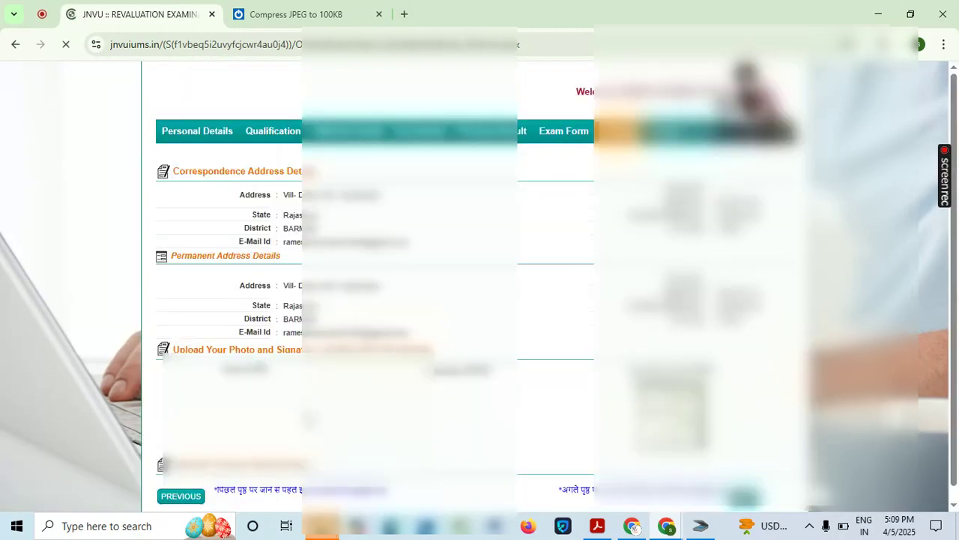
scroll(321, 370, "down", 1)
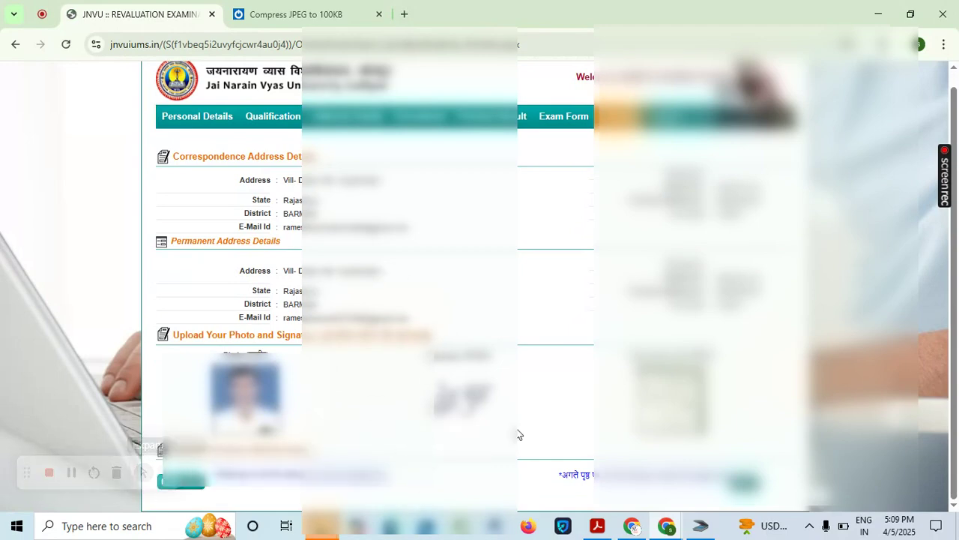
left_click(747, 485)
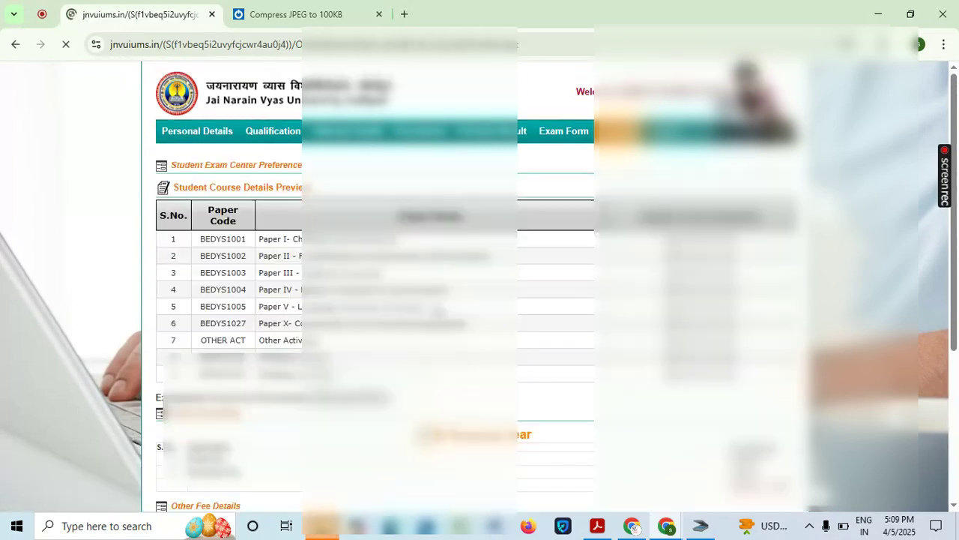
- Review the student course papers, the exam and other fee details, and the refund declaration
scroll(321, 281, "down", 3)
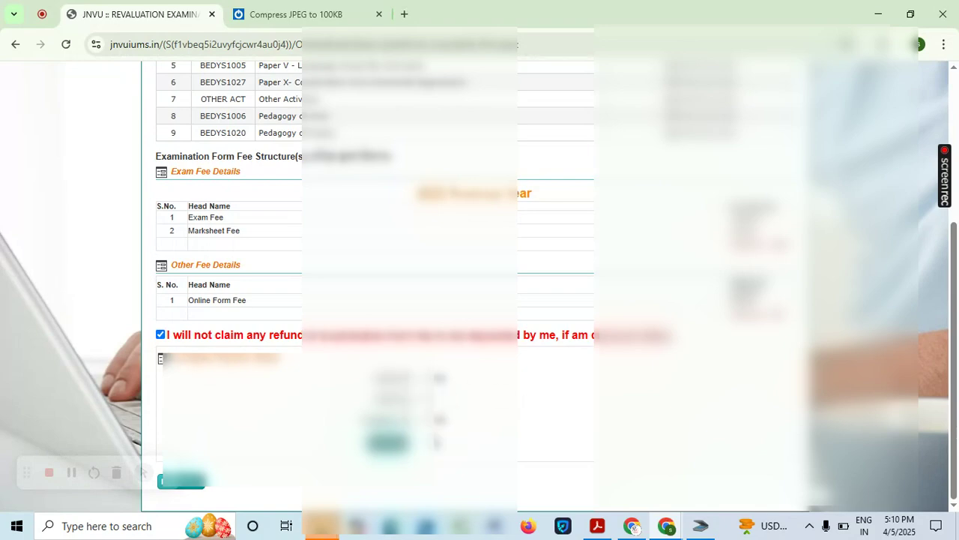
scroll(546, 330, "up", 4)
scroll(544, 328, "down", 4)
scroll(300, 313, "up", 3)
scroll(313, 271, "down", 3)
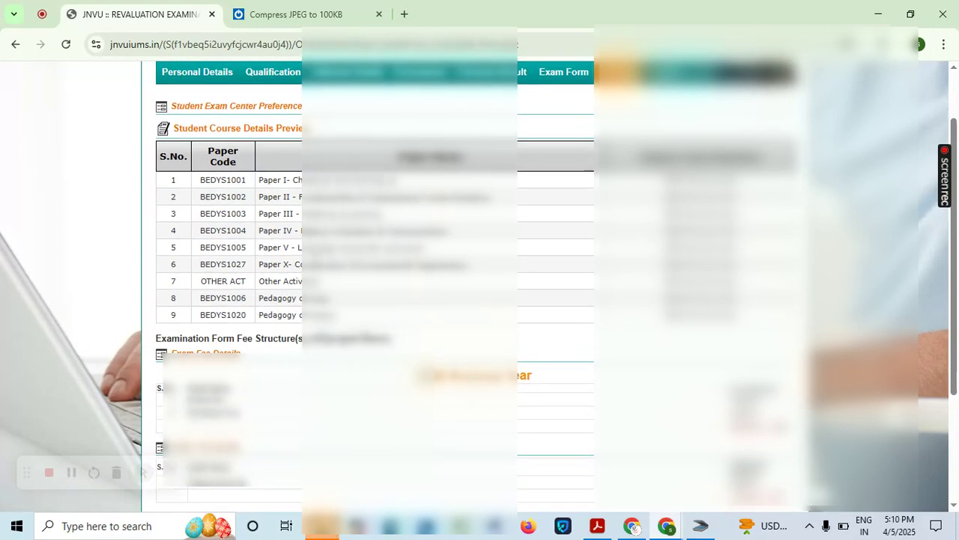